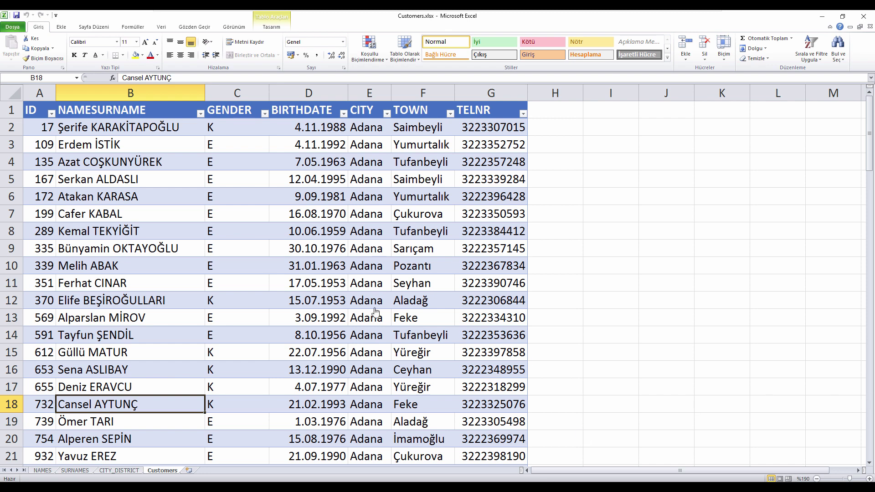
# Review the ID, name, gender, birth date, city, town and phone fields of the first record on the Customers sheet
pyautogui.click(43, 127)
pyautogui.click(93, 126)
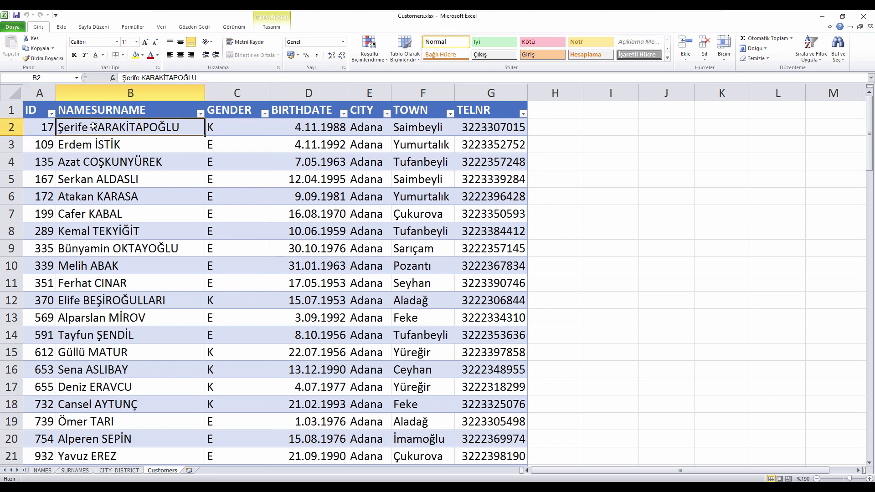
pyautogui.click(242, 130)
pyautogui.click(280, 129)
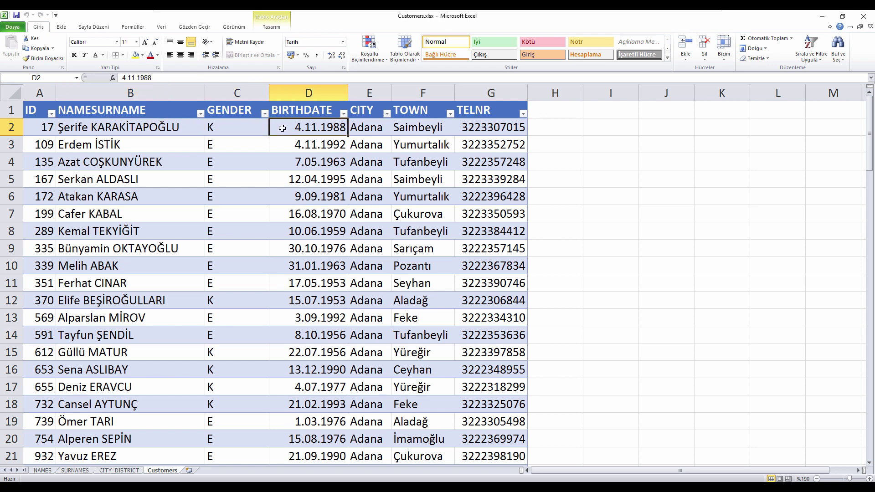
pyautogui.click(373, 124)
pyautogui.click(415, 124)
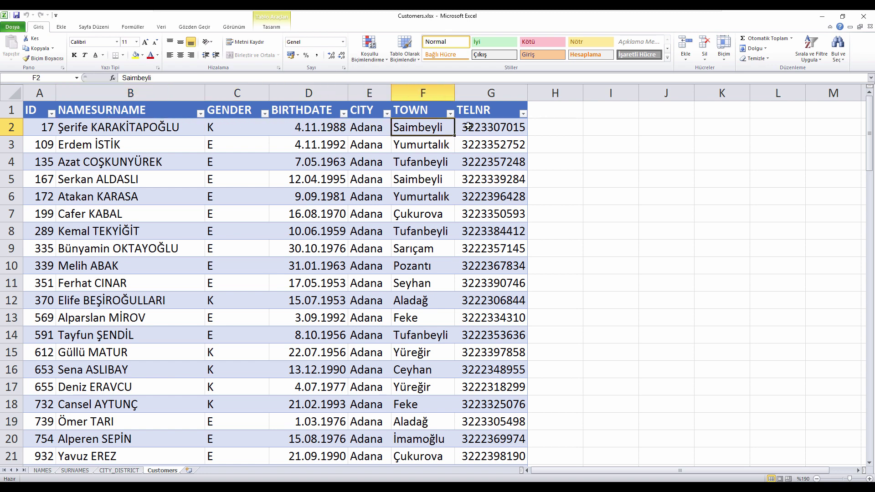
pyautogui.click(468, 126)
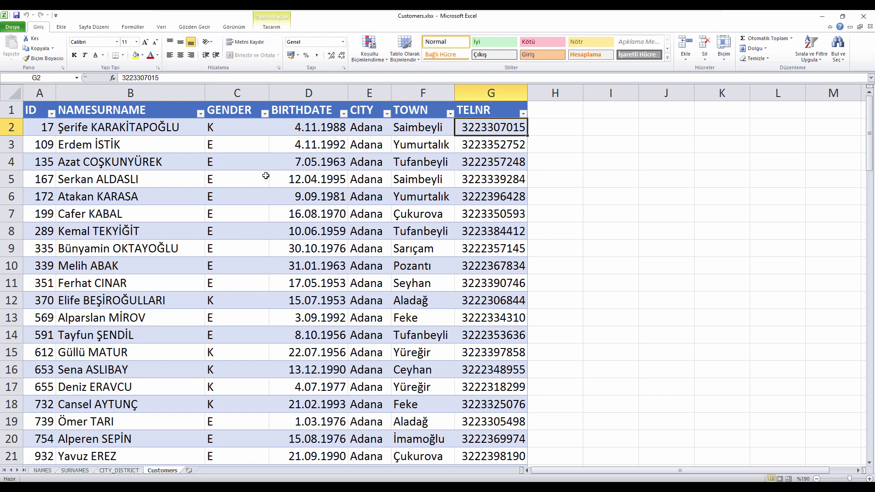
pyautogui.click(78, 128)
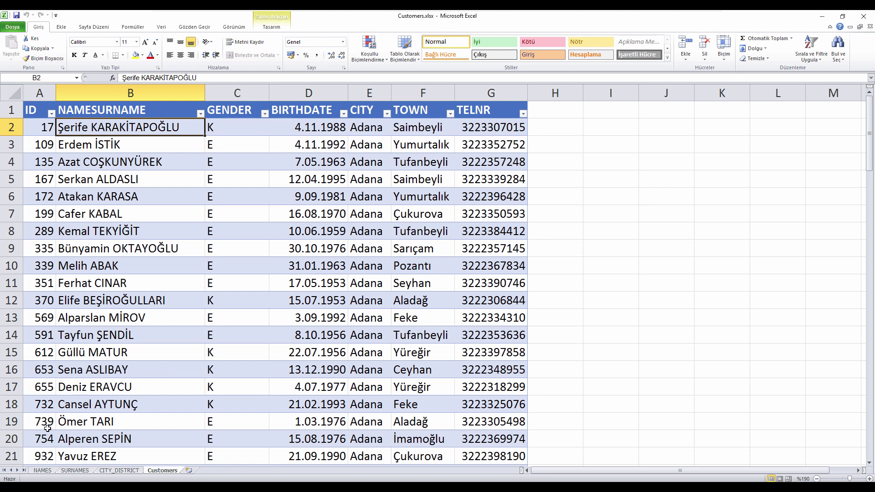
# Look through the first-name list with its IDs and genders on the NAMES sheet, and return to the Customers sheet
pyautogui.click(42, 470)
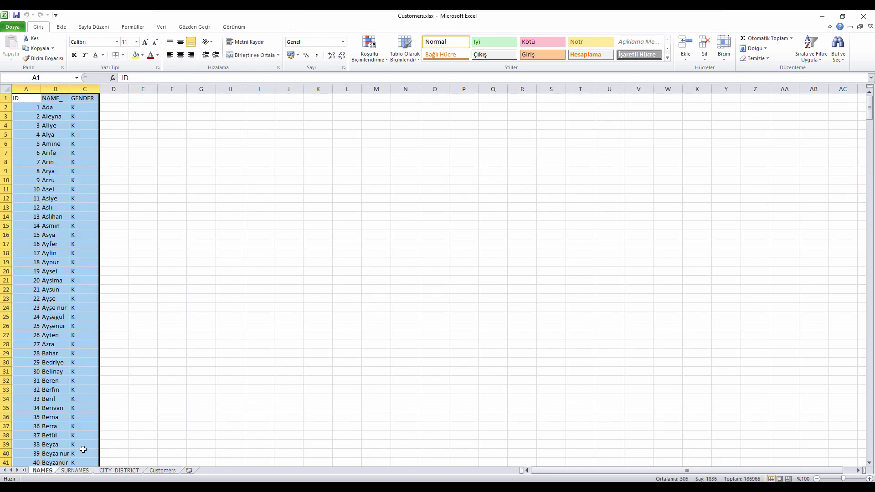
pyautogui.click(56, 90)
pyautogui.hotkey('ctrl', 'c')
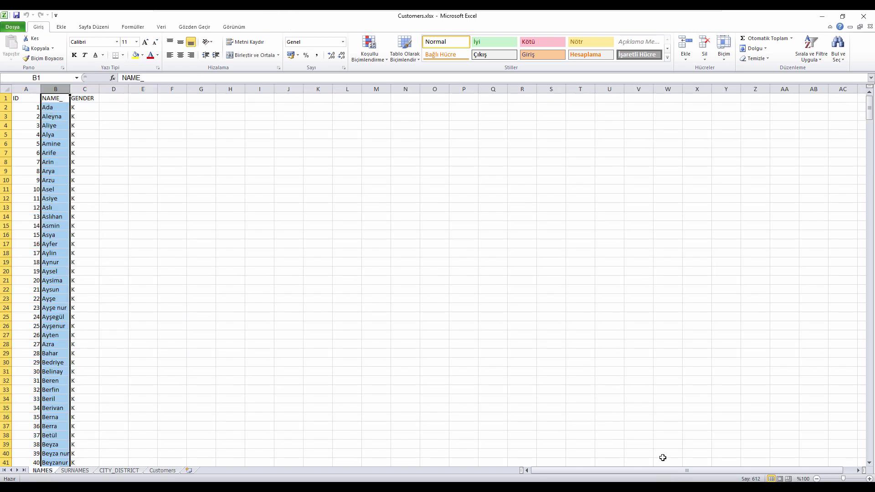
pyautogui.scroll(-15, 53, 254)
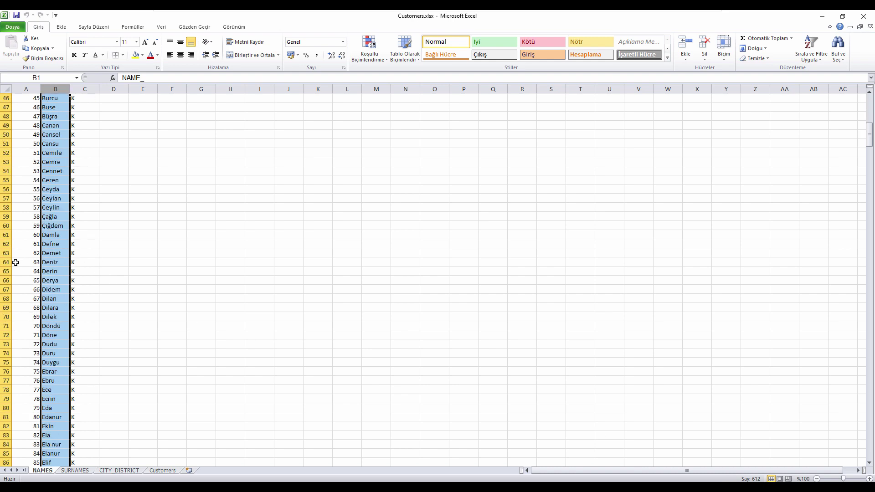
pyautogui.moveTo(23, 261)
pyautogui.mouseDown()
pyautogui.moveTo(104, 261)
pyautogui.moveTo(29, 254)
pyautogui.mouseUp()
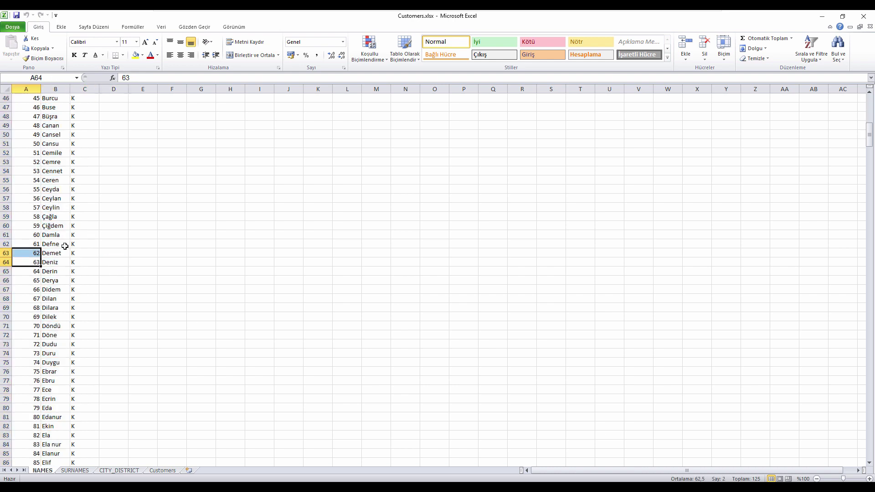
pyautogui.scroll(15, 64, 246)
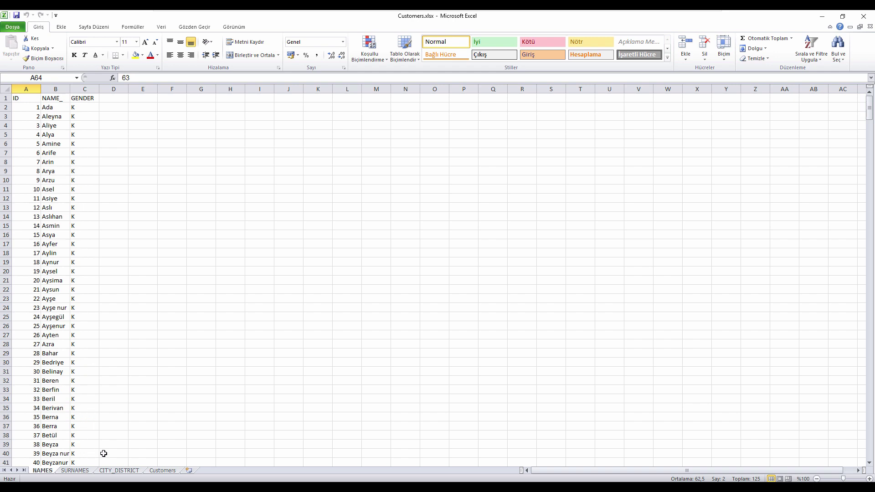
pyautogui.click(159, 471)
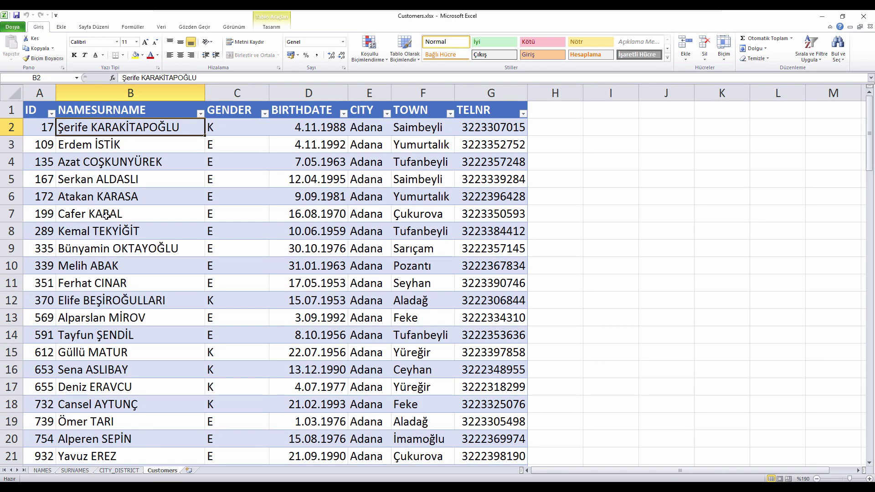
# Inspect the whole surname column on the SURNAMES sheet and go back to the Customers sheet
pyautogui.click(73, 471)
pyautogui.click(43, 226)
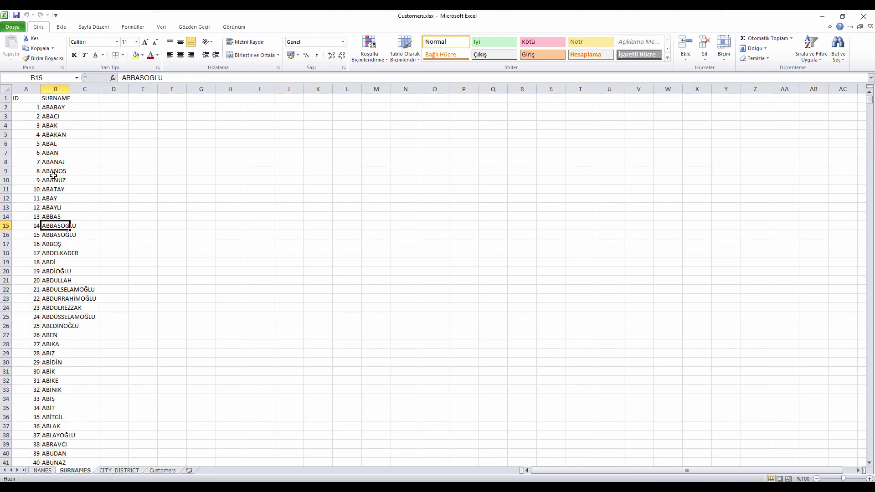
pyautogui.click(54, 99)
pyautogui.hotkey('ctrl', 'shift', 'Down')
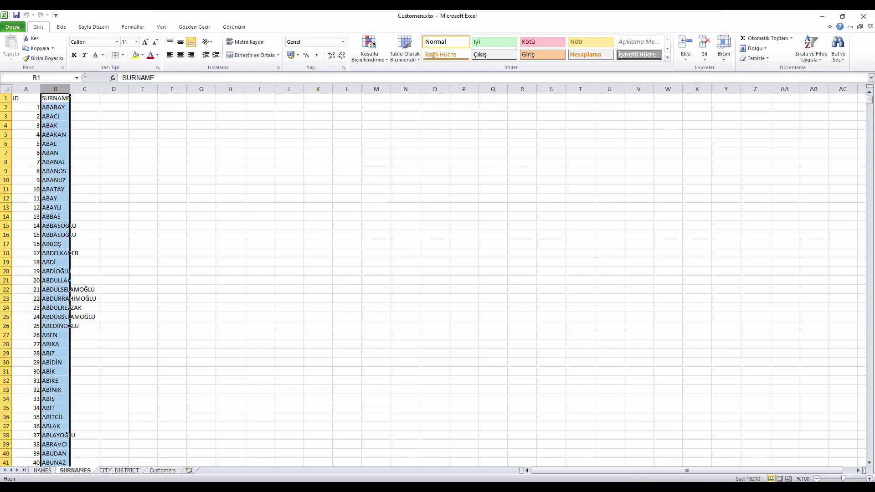
pyautogui.click(162, 470)
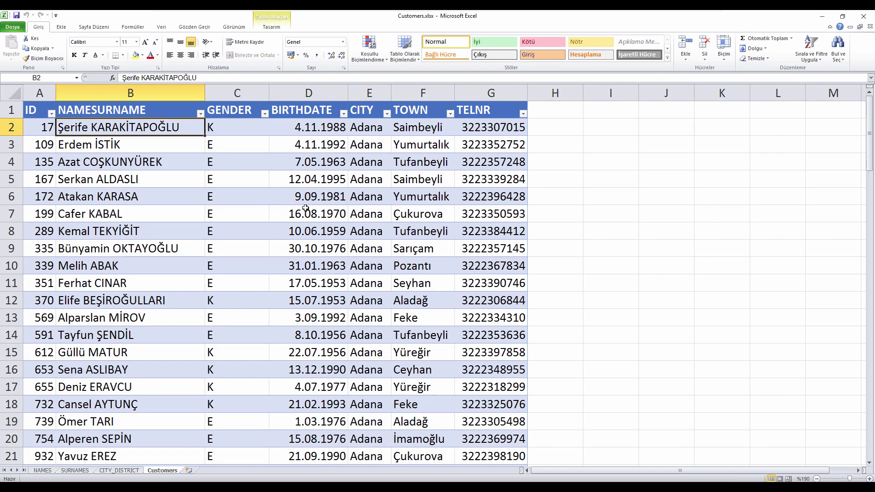
# Check the birth date, city and town of the first customer record
pyautogui.click(378, 130)
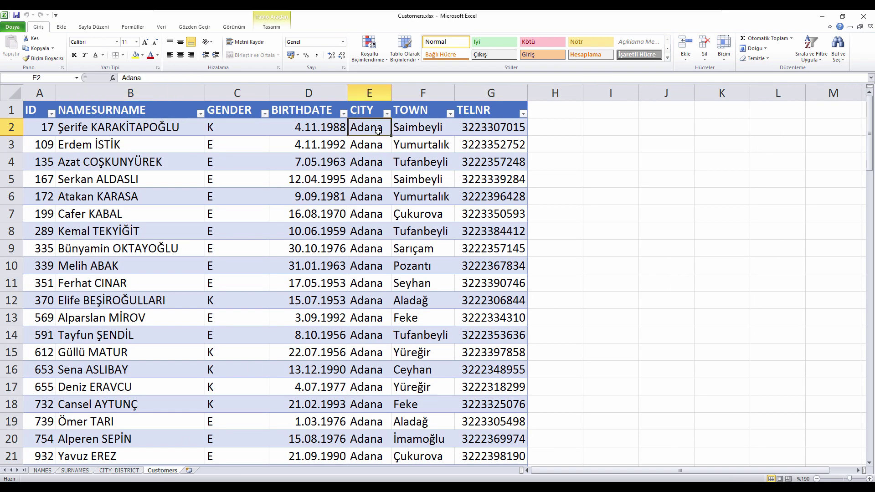
pyautogui.click(296, 128)
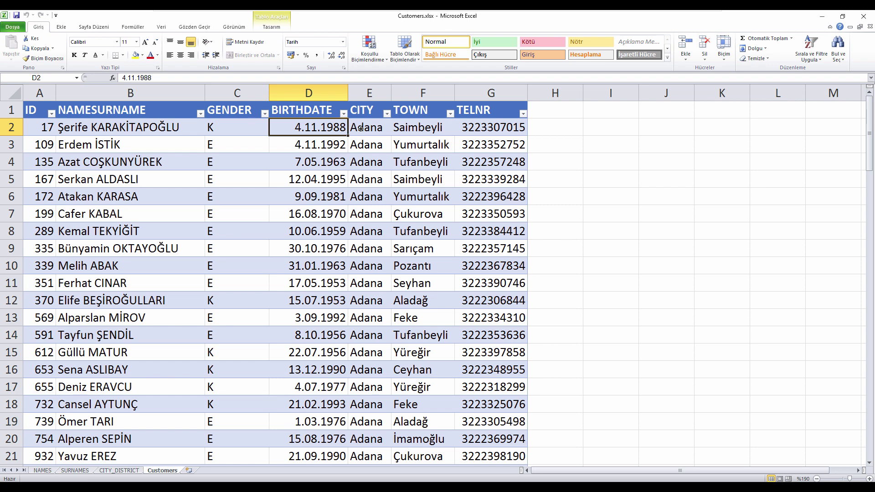
pyautogui.click(367, 130)
pyautogui.click(413, 129)
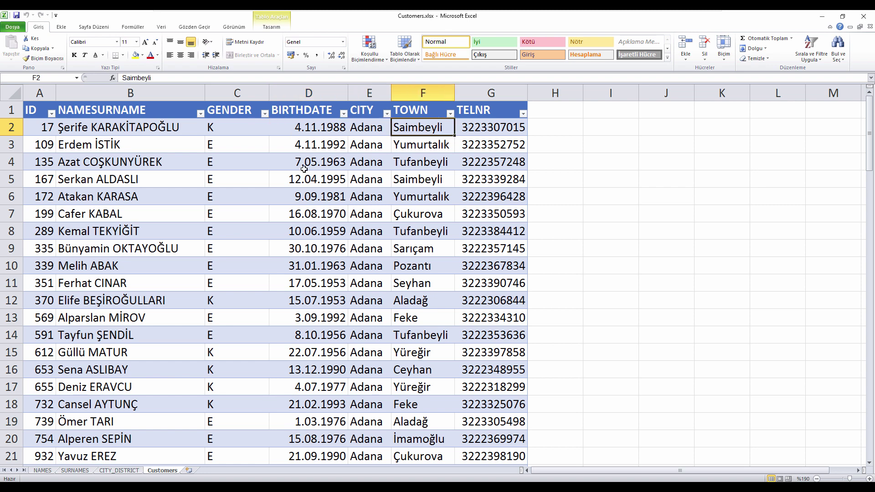
# Examine Adana's towns and phone codes on the CITY_DISTRICT sheet
pyautogui.click(127, 470)
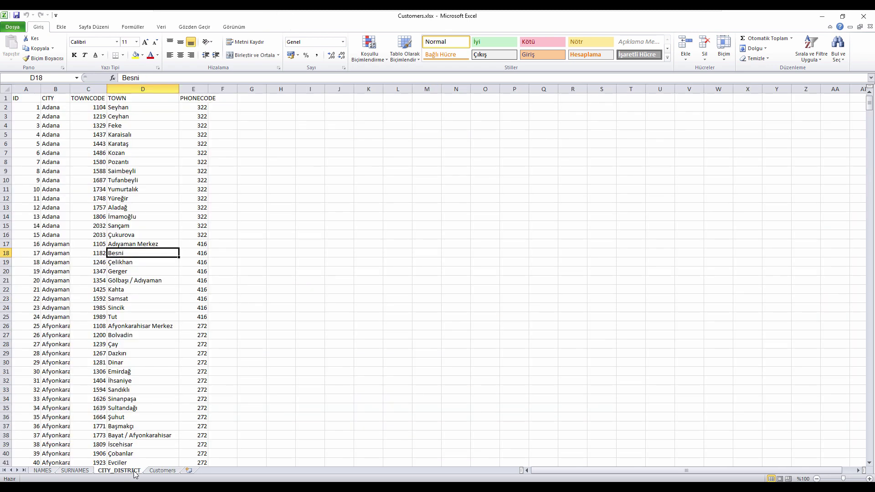
pyautogui.click(47, 107)
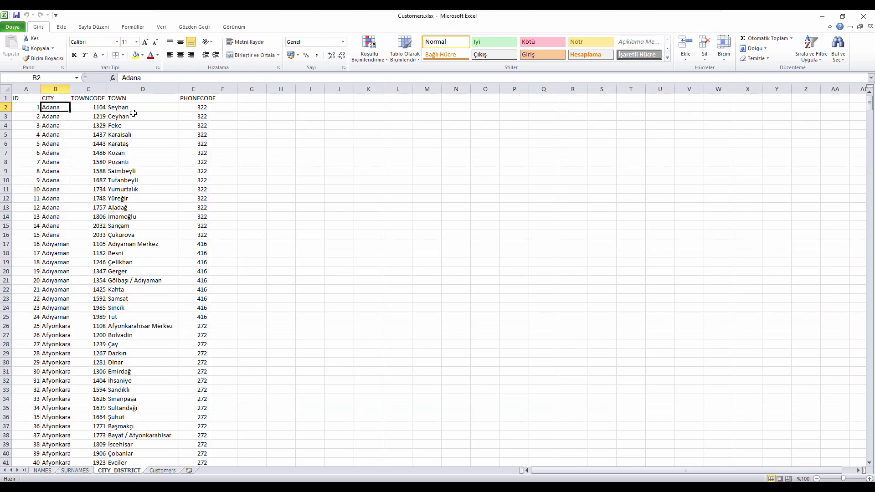
pyautogui.moveTo(131, 108); pyautogui.dragTo(123, 233)
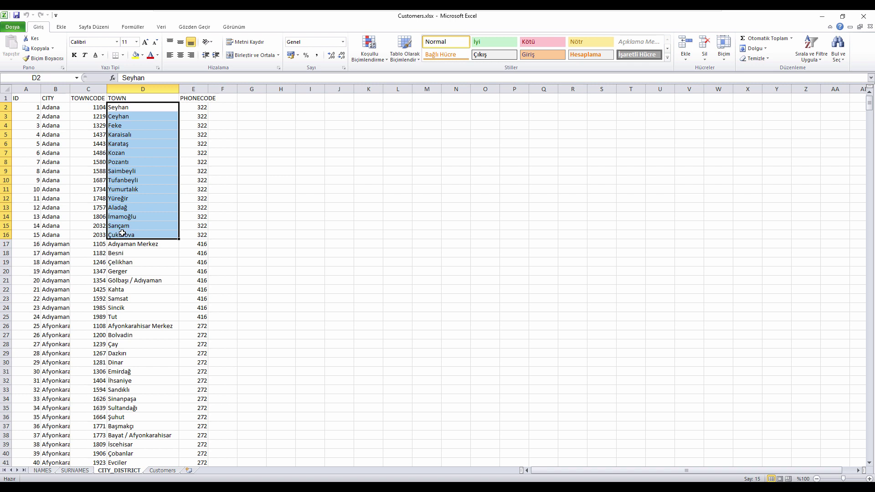
pyautogui.moveTo(197, 104); pyautogui.dragTo(193, 234)
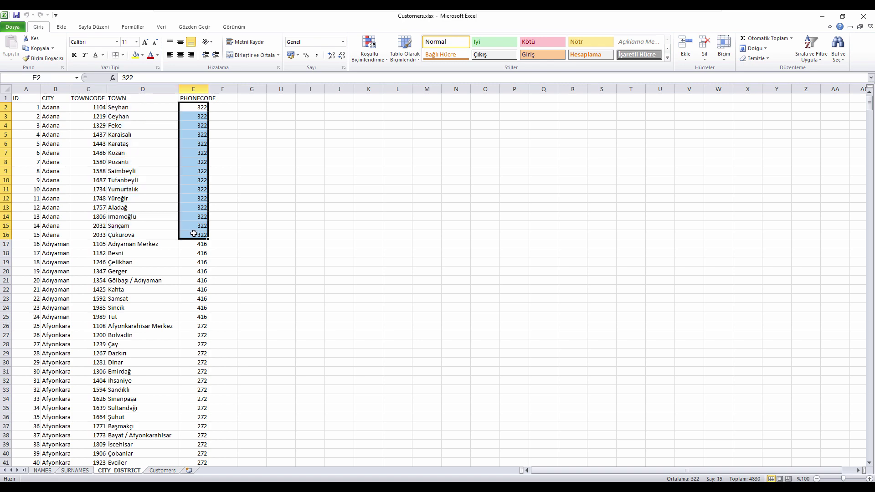
# Return to the Customers sheet and examine the phone numbers in the TELNR column
pyautogui.click(168, 470)
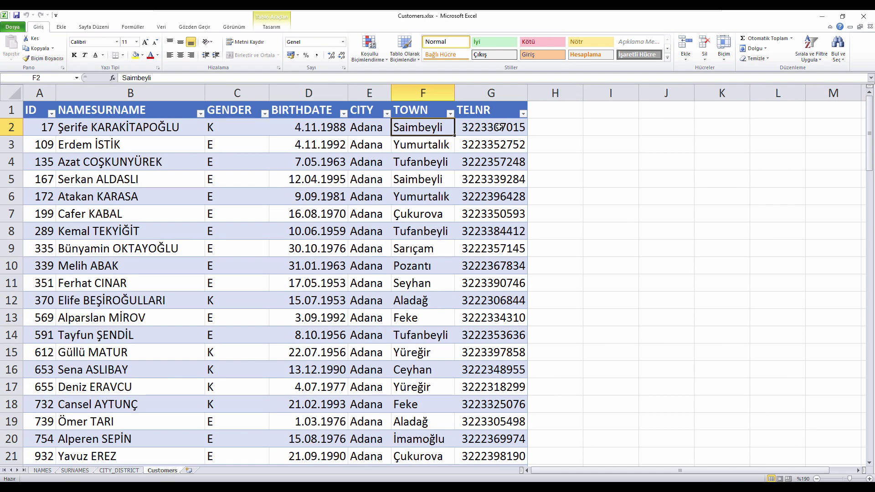
pyautogui.moveTo(508, 125); pyautogui.dragTo(515, 421)
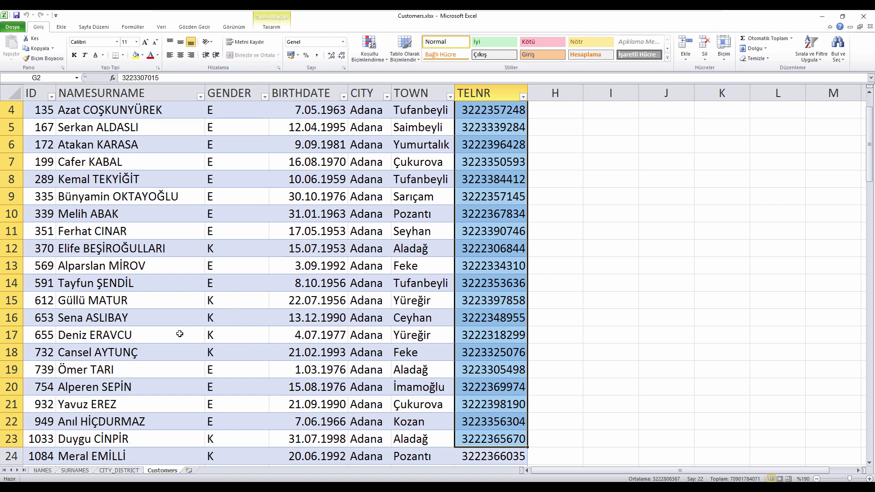
pyautogui.click(155, 345)
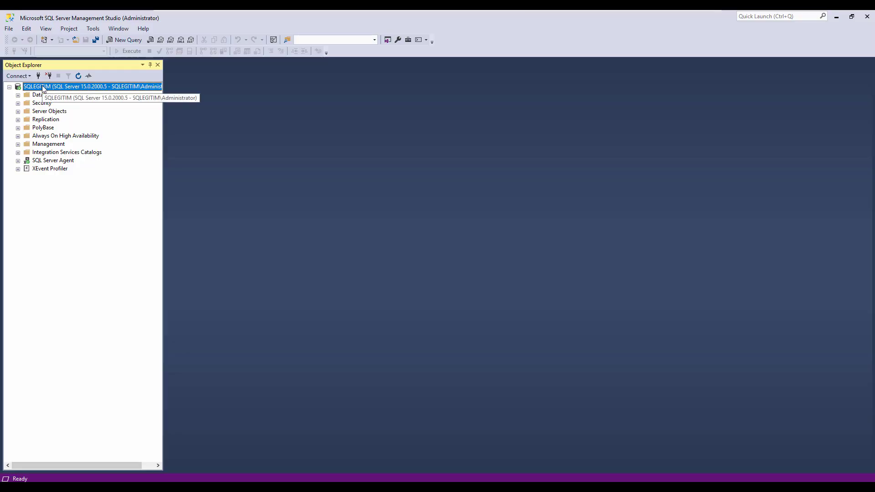
# In SQL Server Management Studio, create a new database named SAMPLEDB on the SQLEGITIM server
pyautogui.rightClick(43, 87)
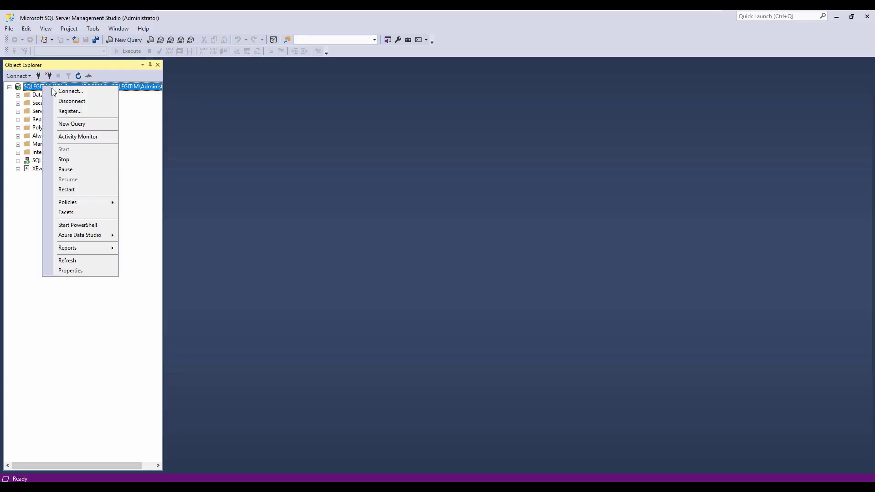
pyautogui.rightClick(44, 95)
pyautogui.click(66, 102)
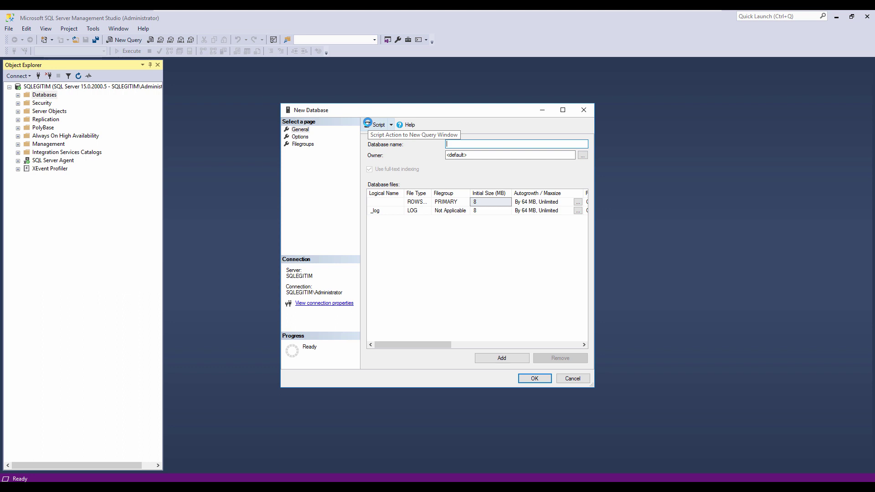
pyautogui.hotkey('ctrl', 'v')
pyautogui.press('Return')
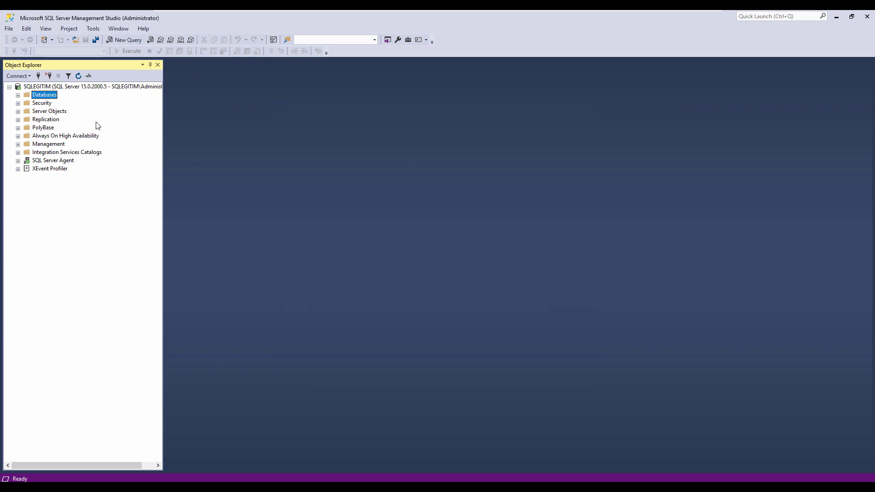
# Start the Import Data wizard for the SAMPLEDB database and proceed to choosing a data source
pyautogui.doubleClick(33, 95)
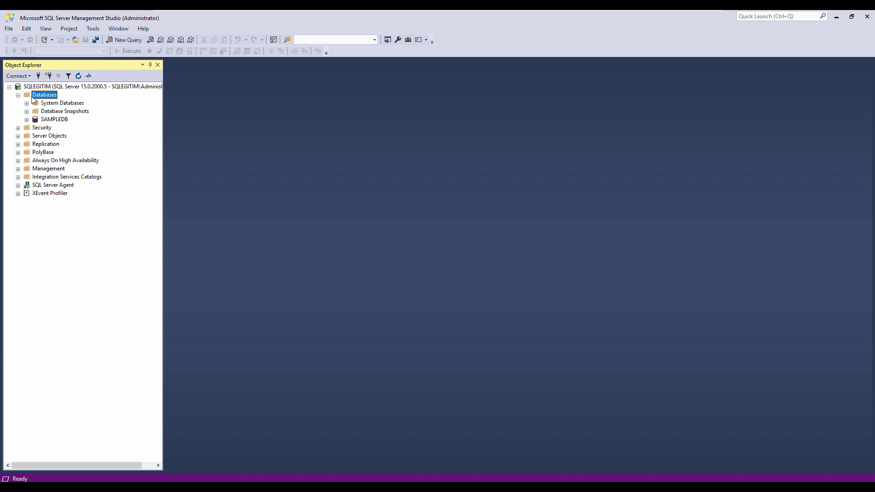
pyautogui.rightClick(61, 122)
pyautogui.moveTo(141, 158)
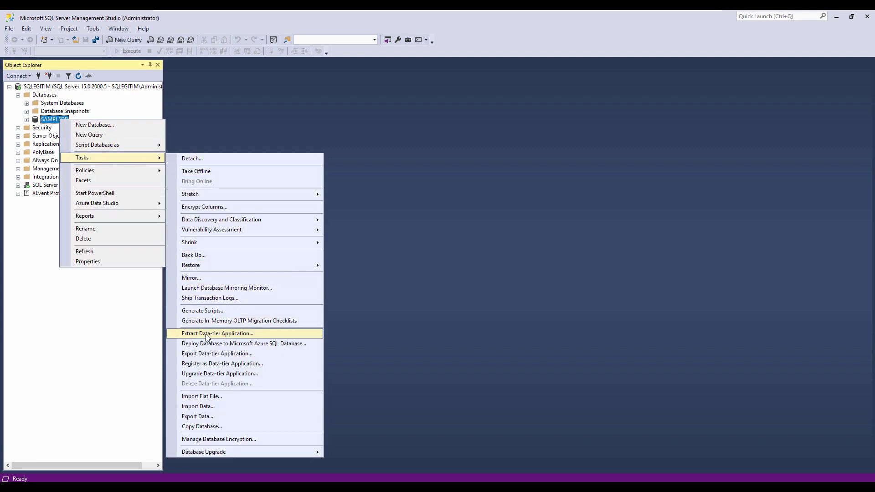
pyautogui.click(200, 406)
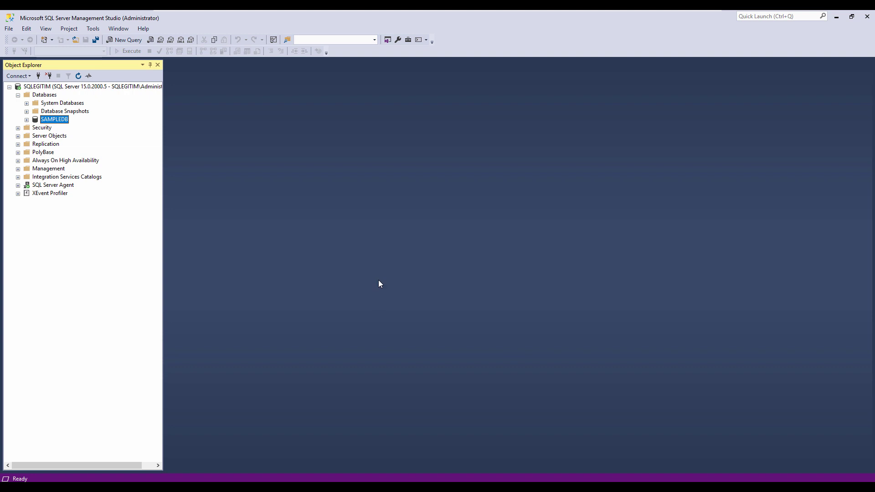
pyautogui.click(289, 351)
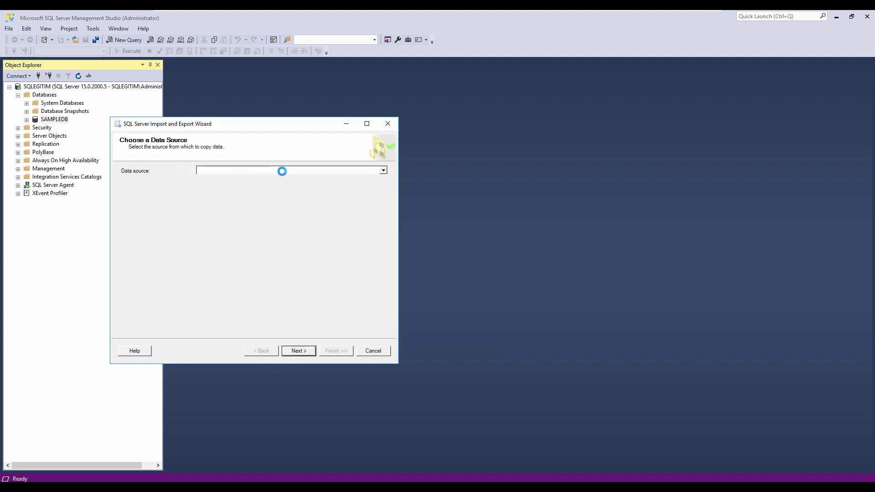
# Set the import source to Microsoft Excel with the file C:\Customers.xlsx
pyautogui.click(235, 171)
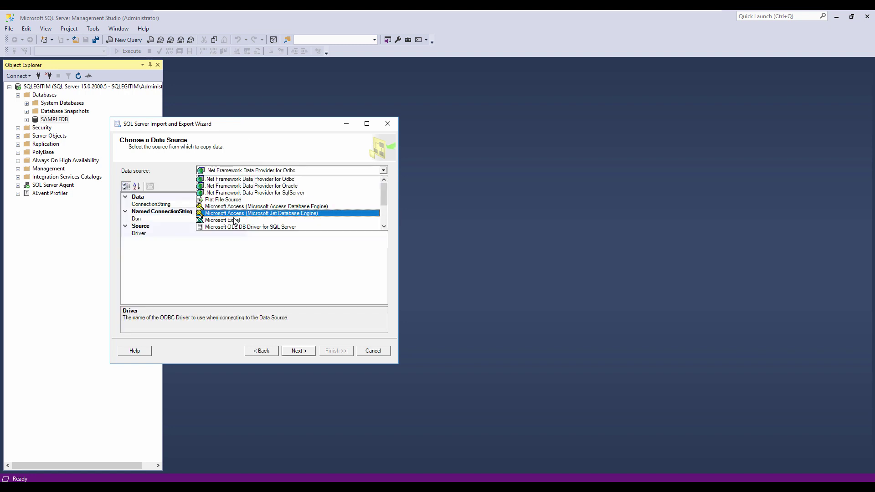
pyautogui.click(236, 220)
pyautogui.click(363, 211)
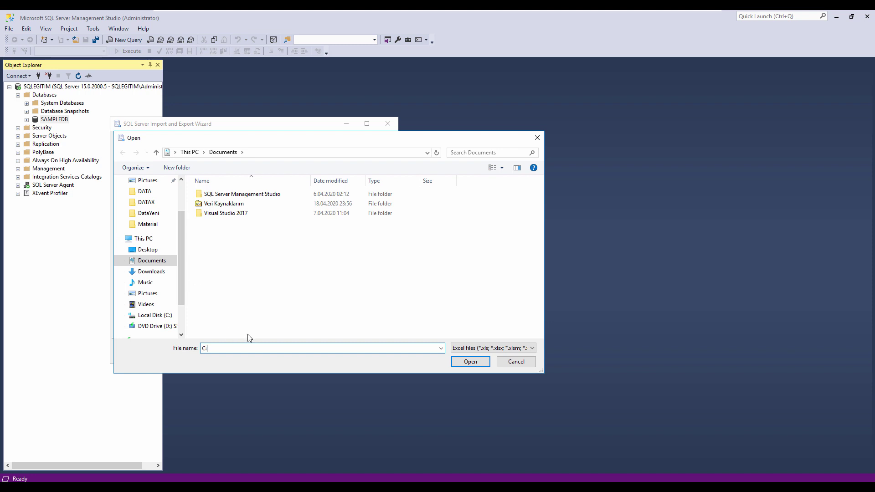
pyautogui.press('Return')
pyautogui.doubleClick(213, 261)
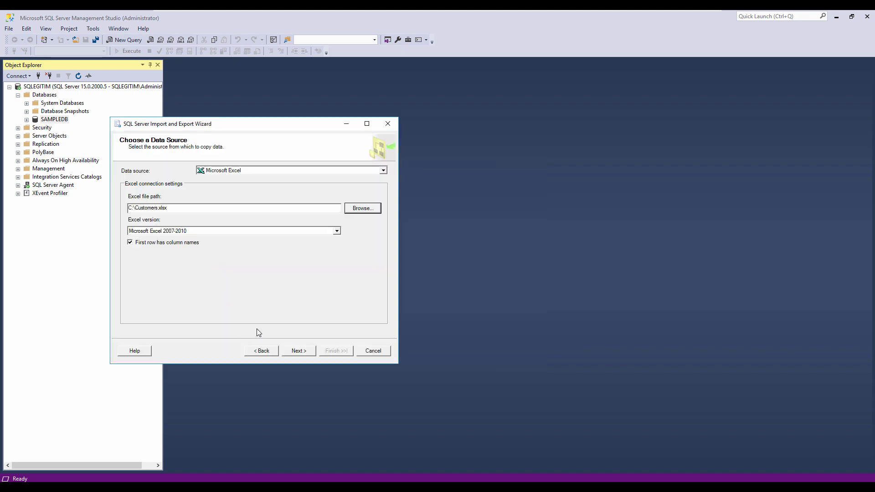
pyautogui.press('Tab')
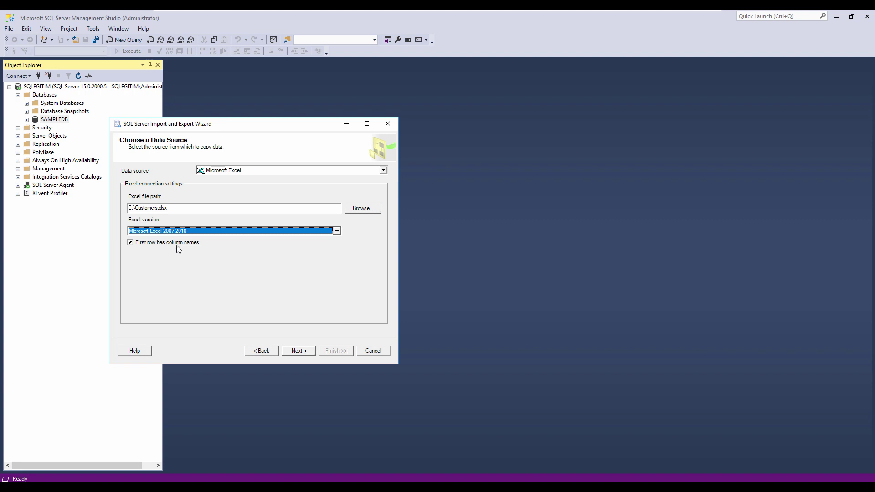
# Set the import destination to Microsoft OLE DB Driver for SQL Server with the SAMPLEDB database and proceed to the source table selection
pyautogui.click(297, 351)
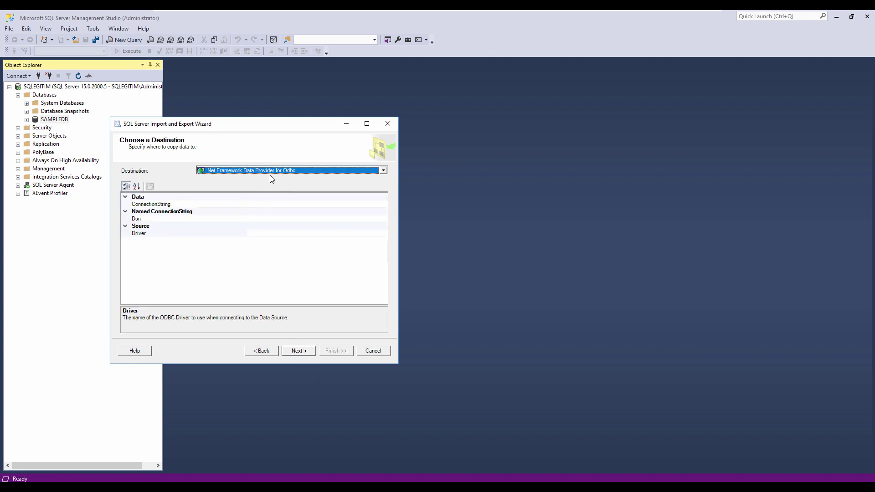
pyautogui.click(272, 170)
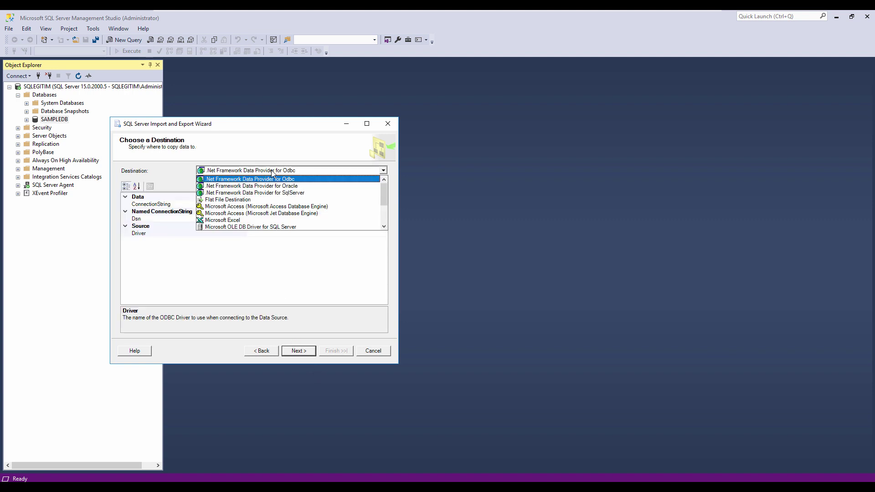
pyautogui.click(231, 227)
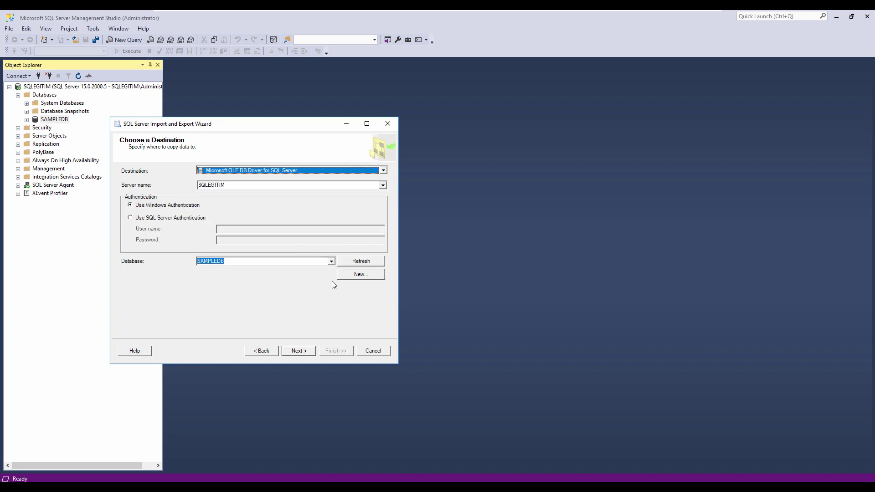
pyautogui.click(298, 351)
pyautogui.click(298, 350)
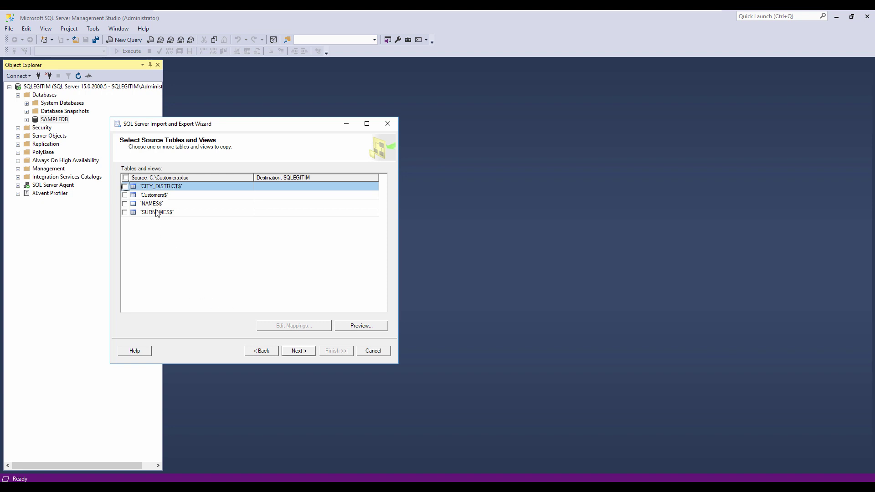
# Select the CITY_DISTRICT$, NAMES$ and SURNAMES$ sheets as the source tables to copy
pyautogui.click(125, 187)
pyautogui.click(125, 203)
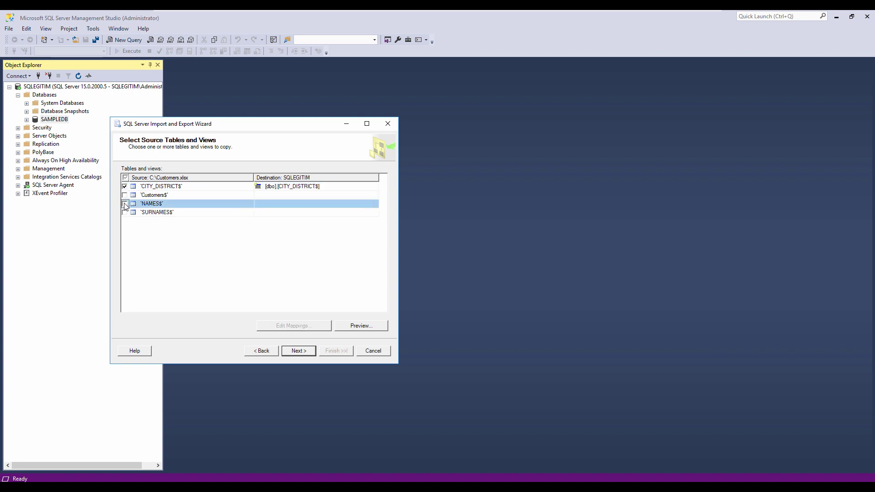
pyautogui.click(124, 213)
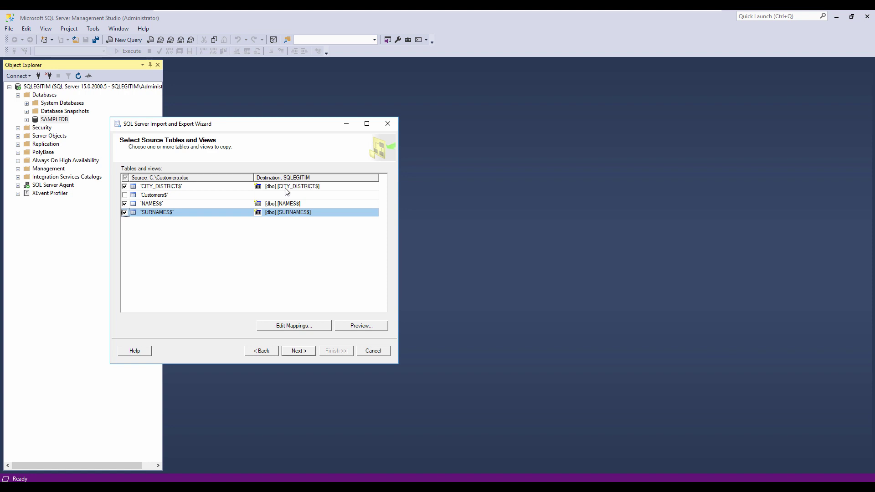
# Remove the dollar sign from the destination table names so they read CITY_DISTRICT, NAMES and SURNAMES
pyautogui.click(336, 187)
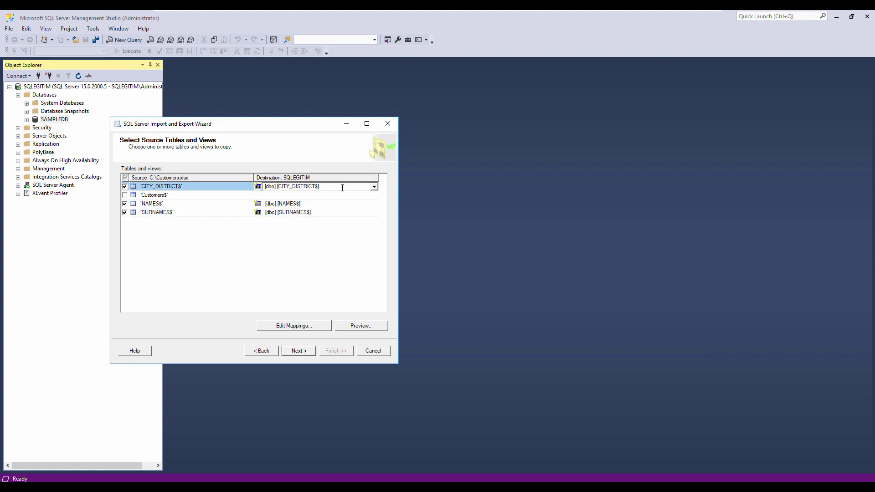
pyautogui.press('BackSpace')
pyautogui.press('Return')
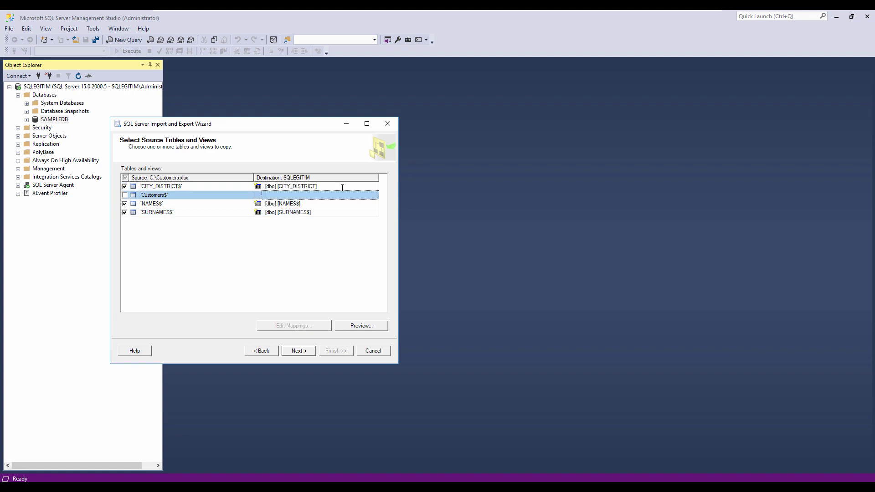
pyautogui.click(310, 204)
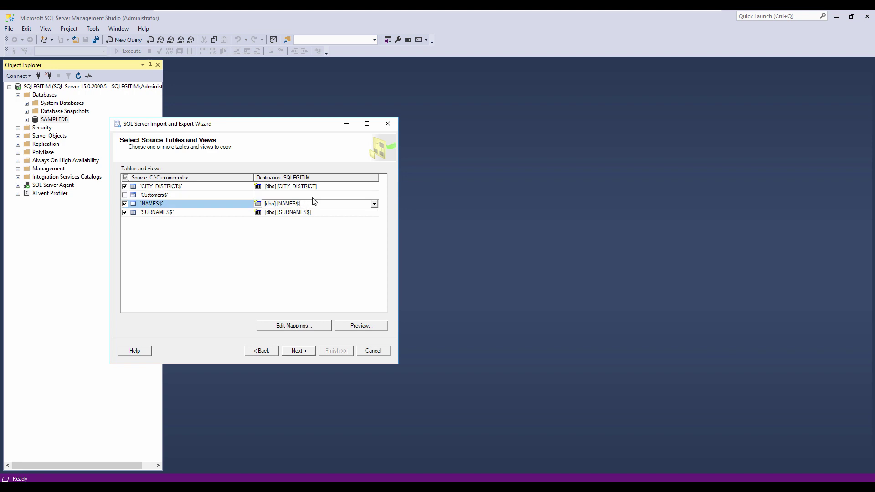
pyautogui.press('BackSpace')
pyautogui.press('Return')
pyautogui.click(347, 225)
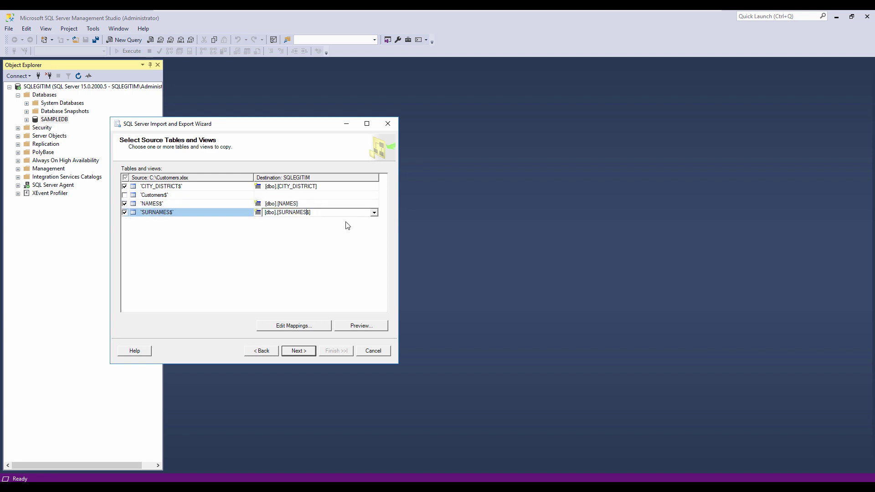
# Run the import package immediately without saving it and review the execution details
pyautogui.click(299, 351)
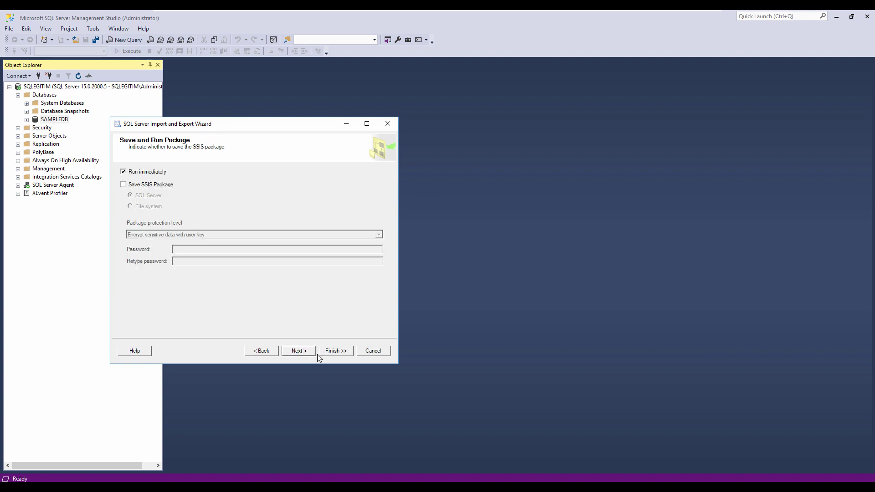
pyautogui.click(303, 352)
pyautogui.click(336, 351)
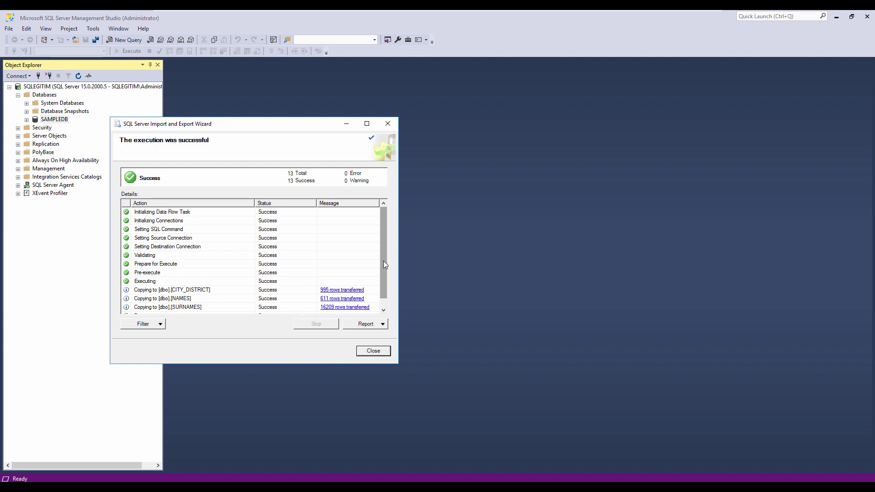
pyautogui.scroll(-1, 384, 264)
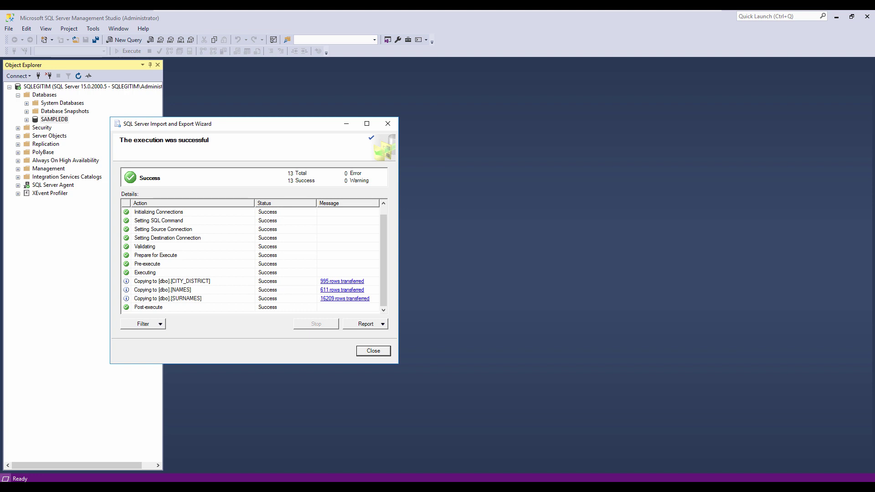
pyautogui.click(6, 479)
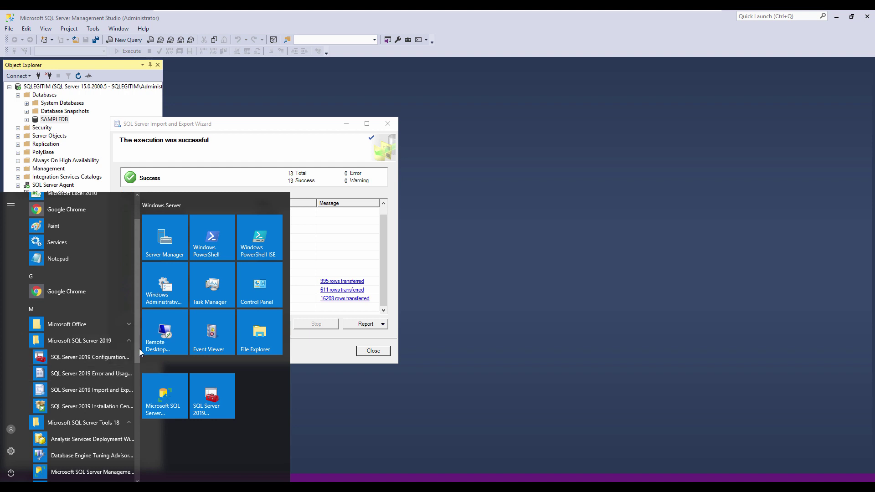
pyautogui.click(70, 390)
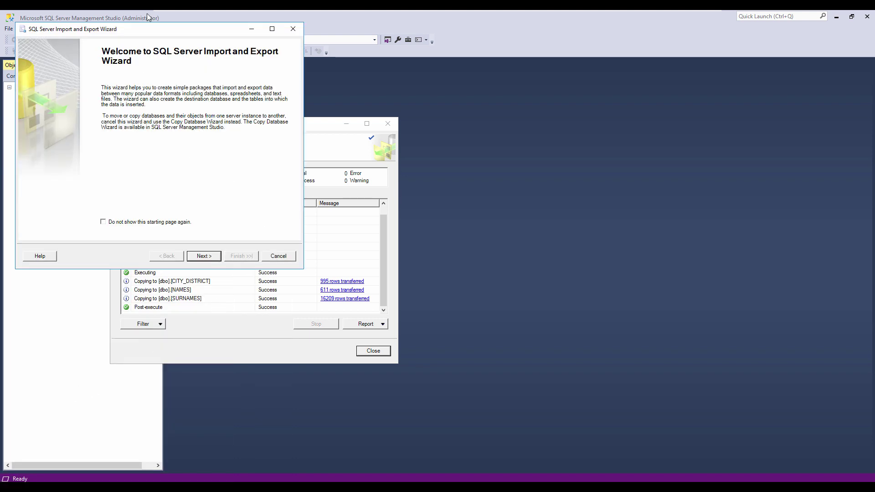
pyautogui.click(373, 288)
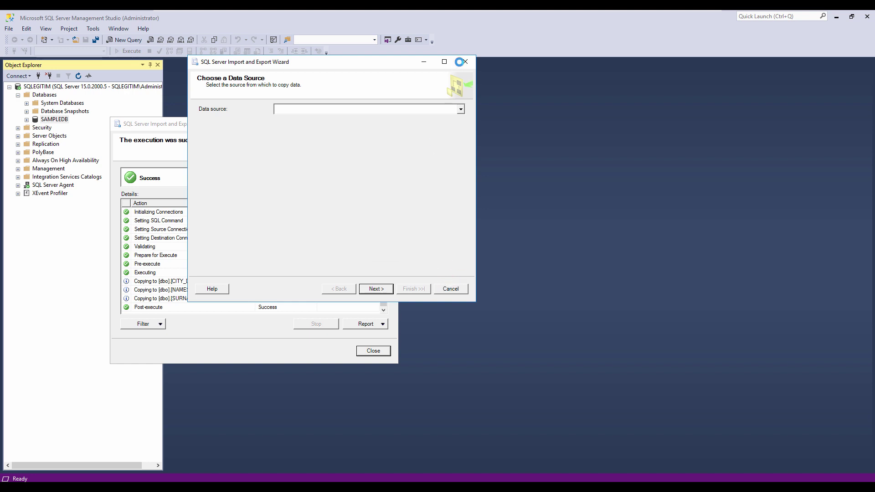
pyautogui.click(450, 289)
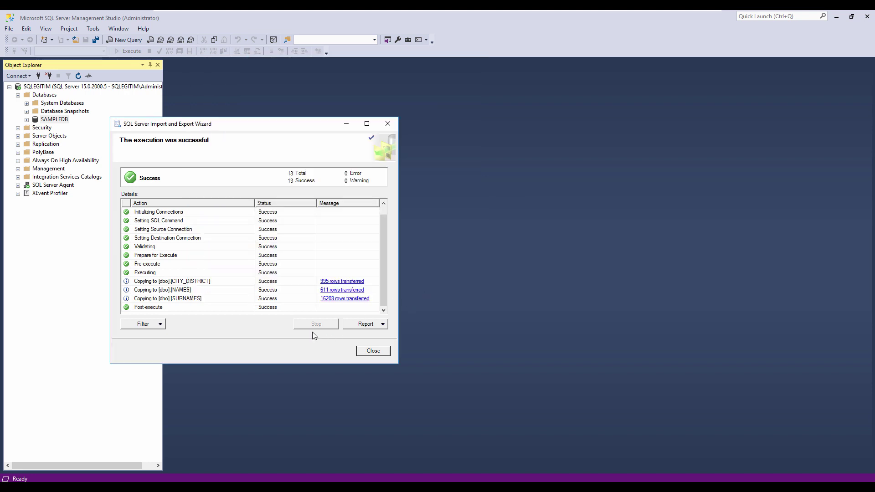
# Close the finished import wizard and expand the SAMPLEDB database to list its tables
pyautogui.click(370, 352)
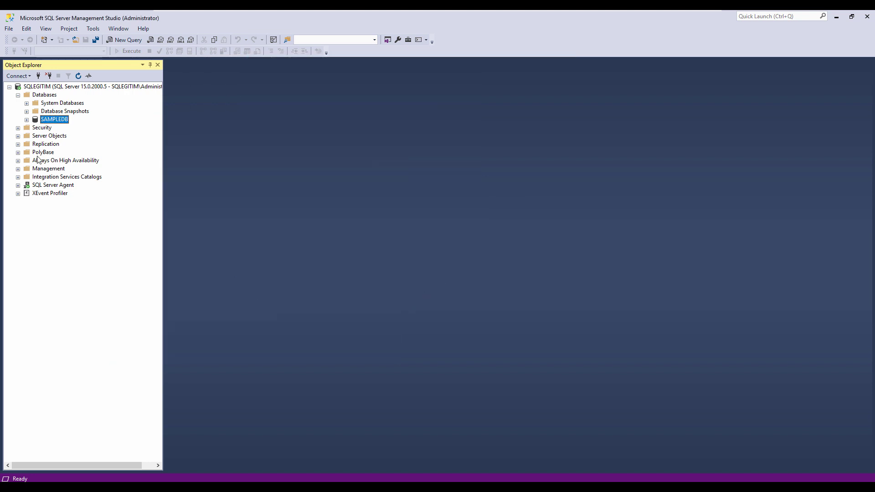
pyautogui.doubleClick(52, 120)
pyautogui.doubleClick(56, 137)
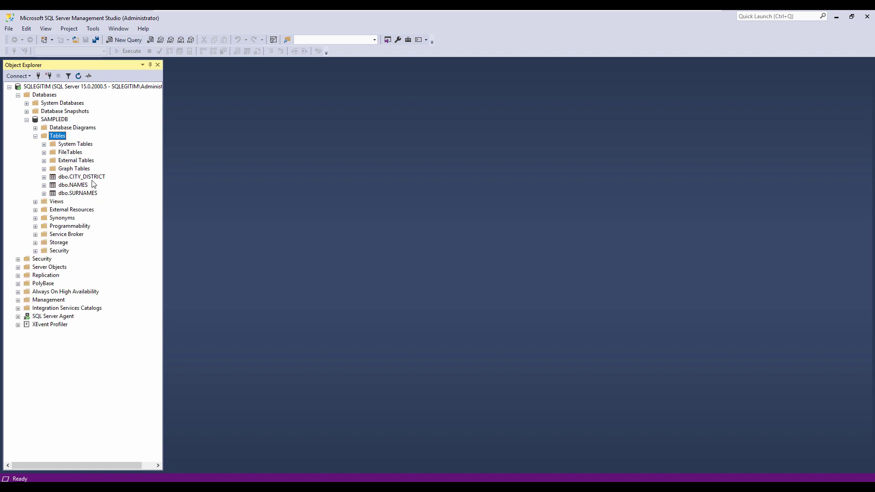
# Open a new query on SAMPLEDB and run select * FROM NAMES
pyautogui.click(125, 40)
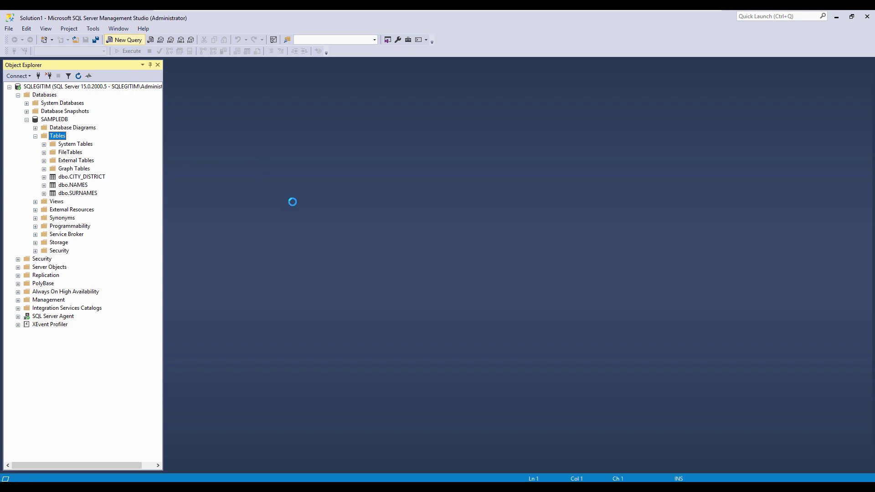
pyautogui.write('select ')
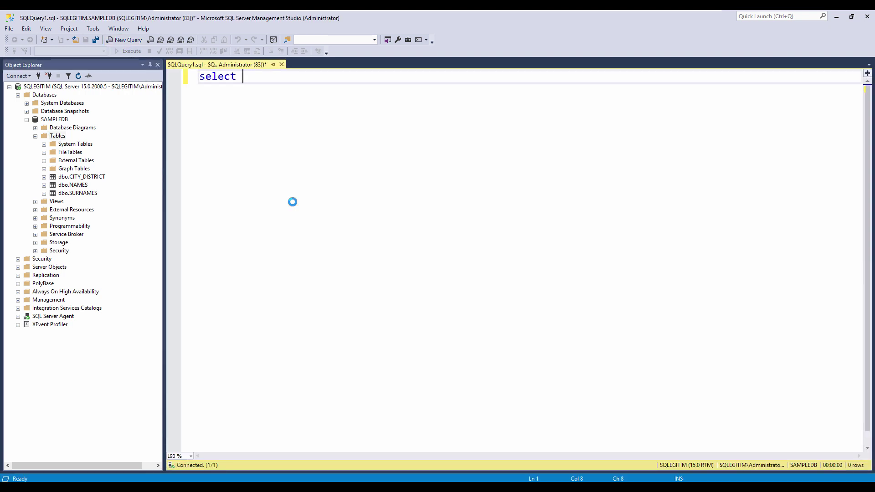
pyautogui.write('* FROM NAMES')
pyautogui.press('F5')
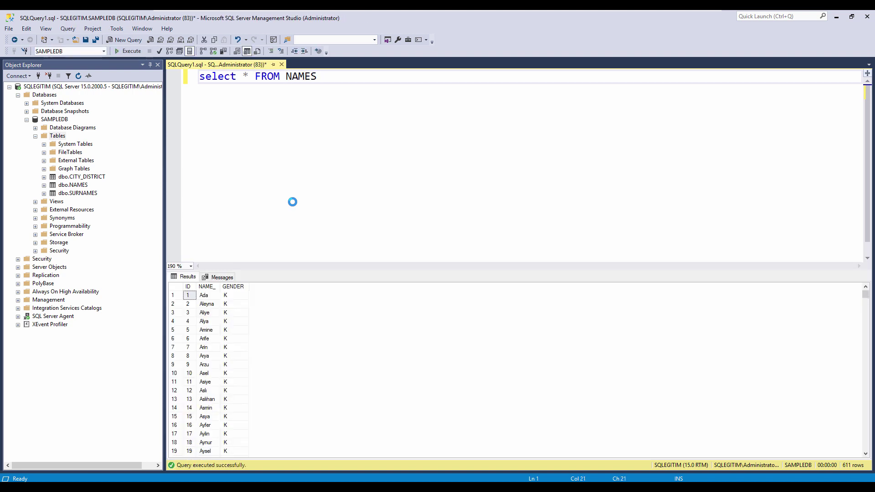
# Add the query SELECT * FROM SURNAMES on a second line and execute only that statement
pyautogui.press('Return')
pyautogui.write('SELECT * F')
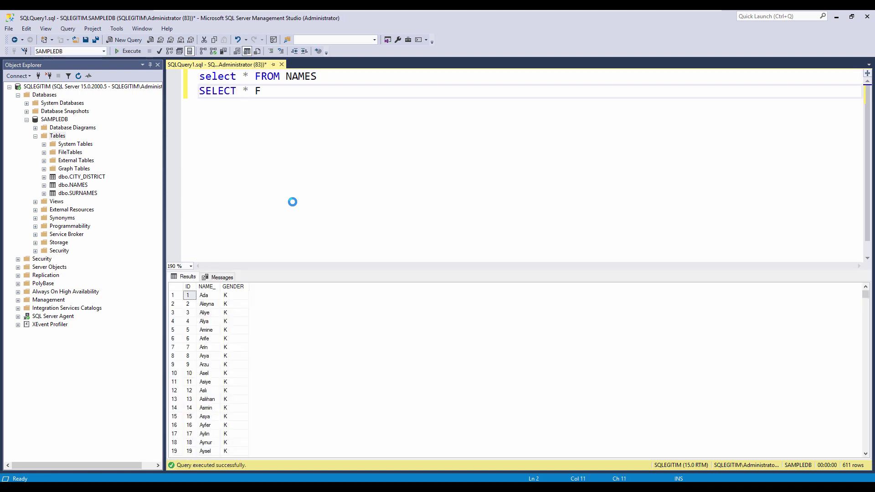
pyautogui.write('RU')
pyautogui.write('M SURNAME S')
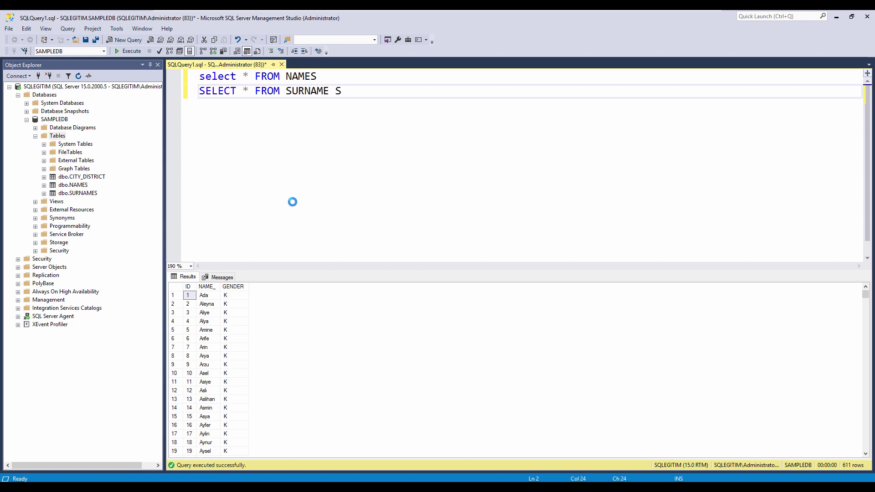
pyautogui.press('BackSpace')
pyautogui.press('BackSpace')
pyautogui.write('S')
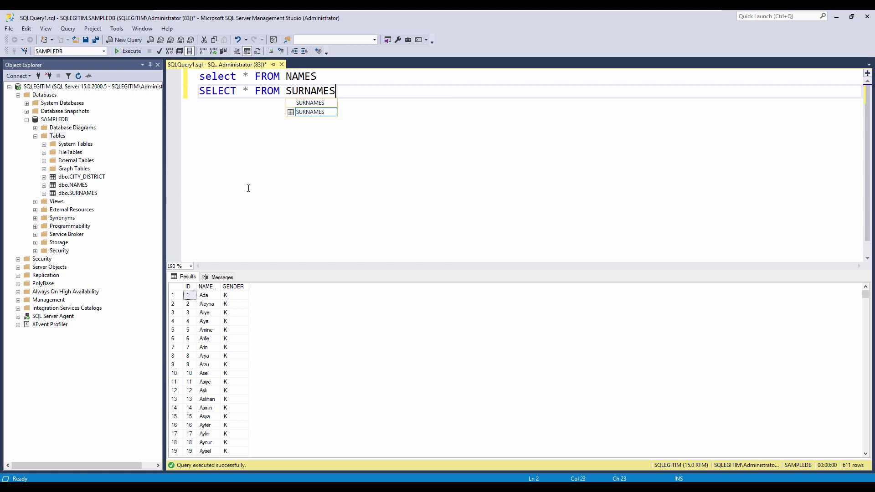
pyautogui.press('Escape')
pyautogui.hotkey('shift', 'Home')
pyautogui.press('F5')
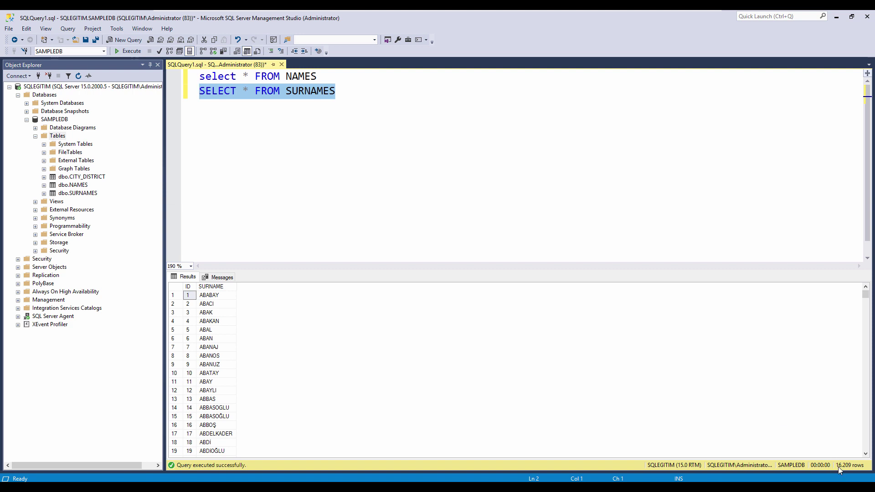
# Add the query SELECT * FROM CITY_DISTRICT on a third line and execute only that statement
pyautogui.click(422, 107)
pyautogui.press('Return')
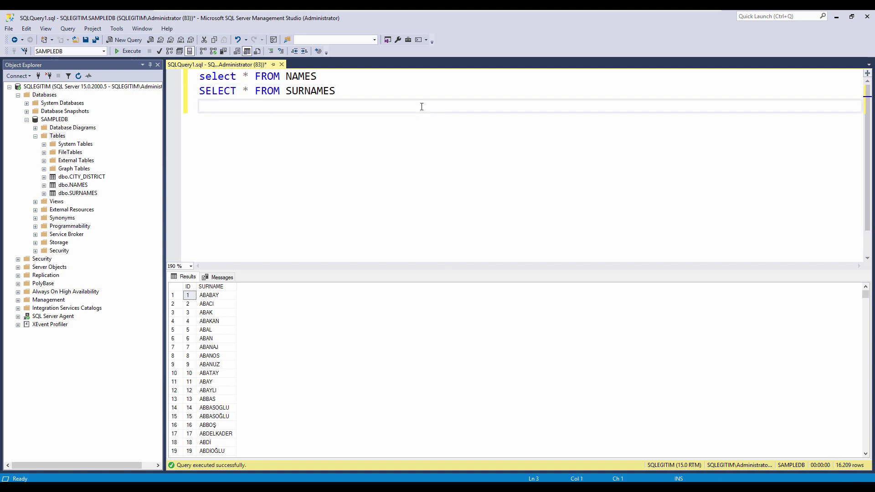
pyautogui.write('SELECT * FROM CITY_DISTRICT')
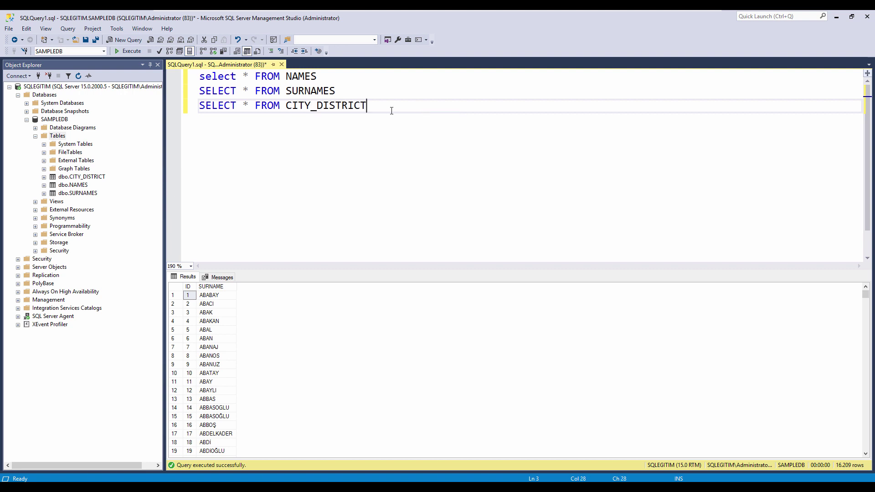
pyautogui.hotkey('shift', 'Home')
pyautogui.press('F5')
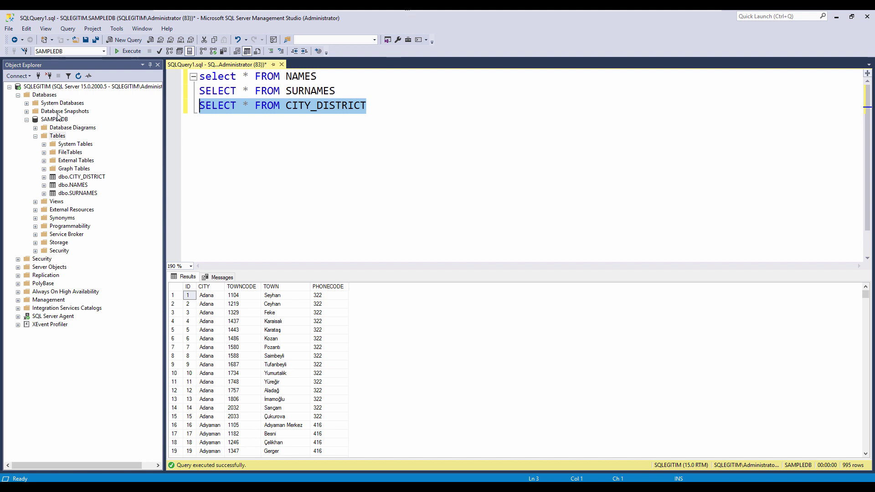
# Start a new table in SAMPLEDB with an ID column of type int that does not allow nulls
pyautogui.rightClick(58, 136)
pyautogui.moveTo(127, 144)
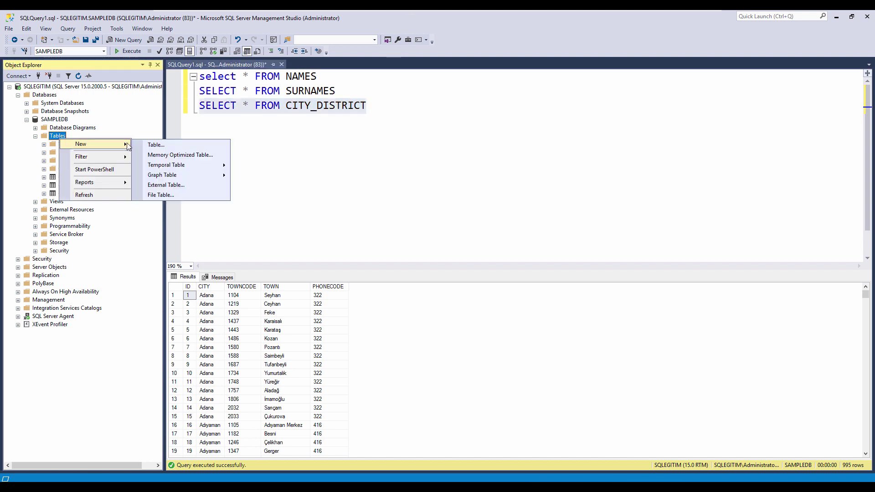
pyautogui.click(201, 145)
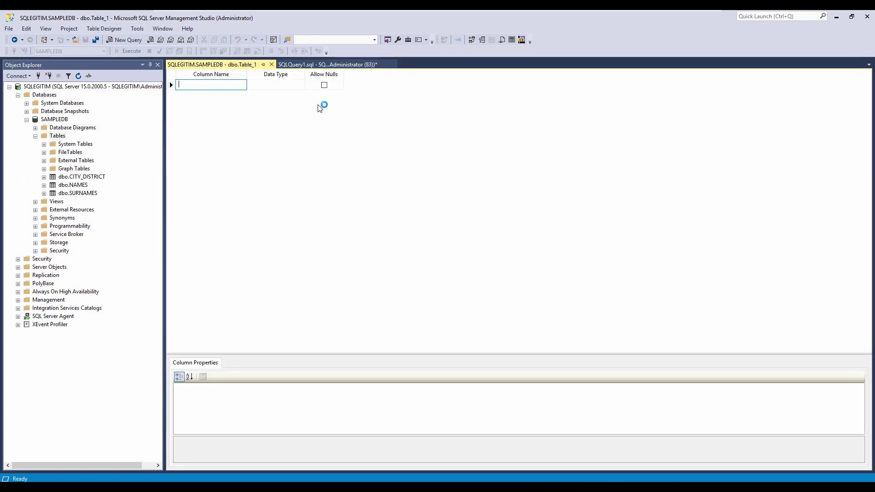
pyautogui.write('ID')
pyautogui.press('Tab')
pyautogui.write('INT')
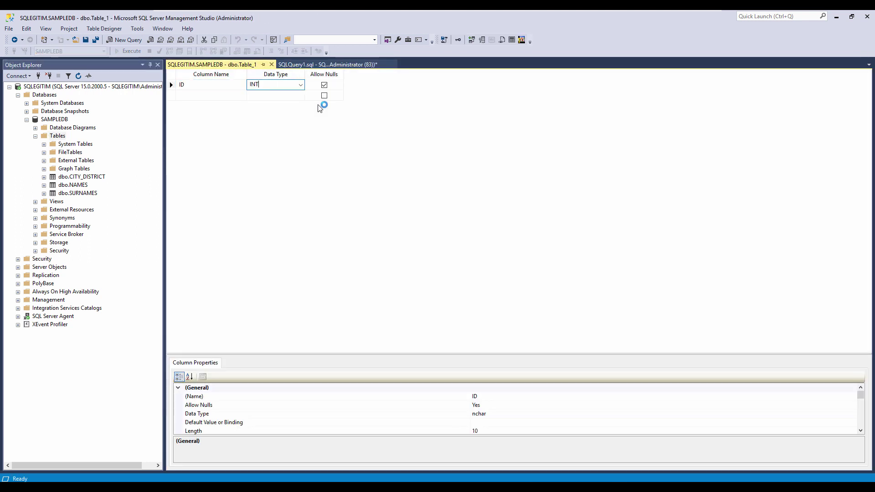
pyautogui.press('Tab')
pyautogui.click(323, 85)
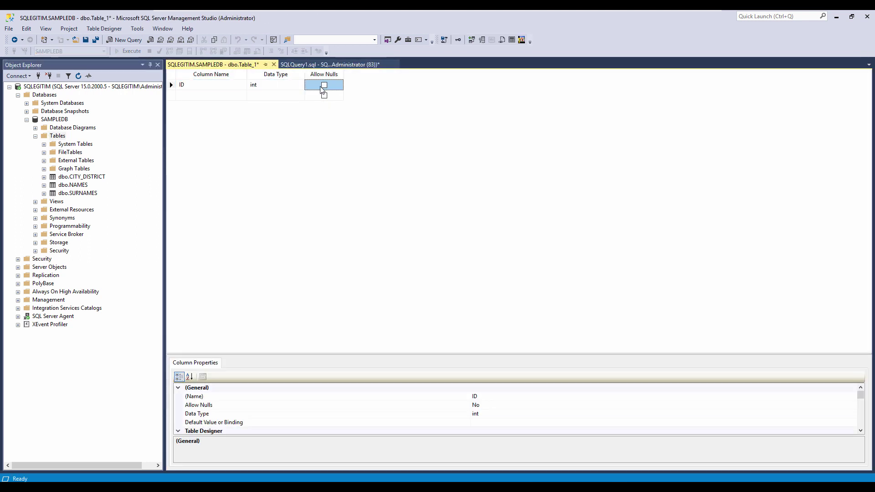
# Set the ID column as the new table's primary key
pyautogui.click(172, 85)
pyautogui.rightClick(171, 86)
pyautogui.click(184, 94)
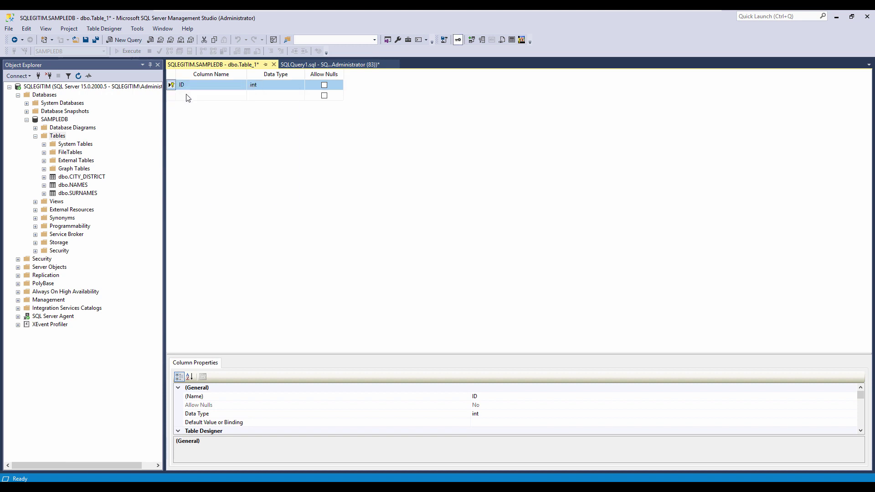
# Expand the ID column's identity specification and open its Is Identity property for editing
pyautogui.moveTo(336, 352); pyautogui.dragTo(330, 203)
pyautogui.click(178, 350)
pyautogui.click(507, 359)
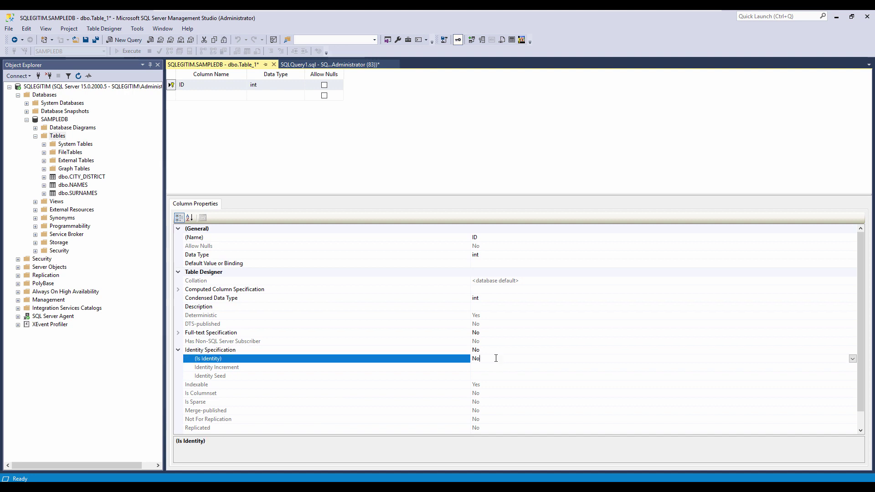
# Add a second column named TELNR with data type varchar(10) that allows nulls
pyautogui.click(194, 98)
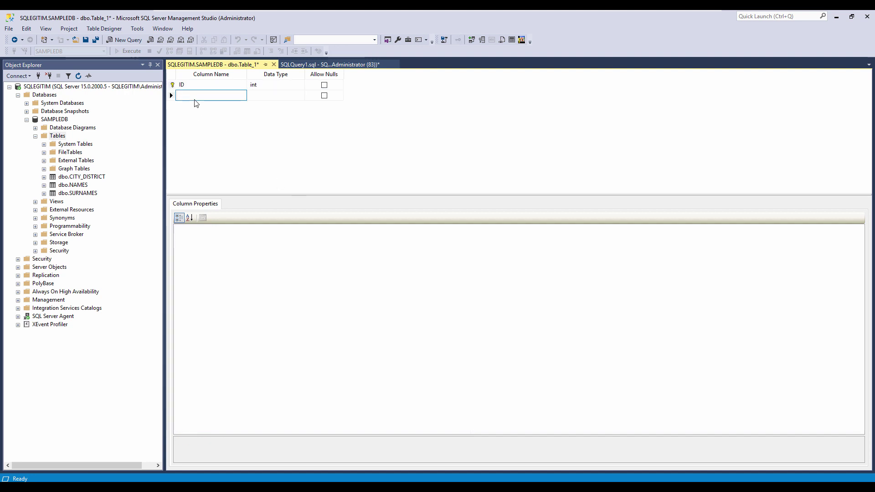
pyautogui.press('Tab')
pyautogui.write('VARC')
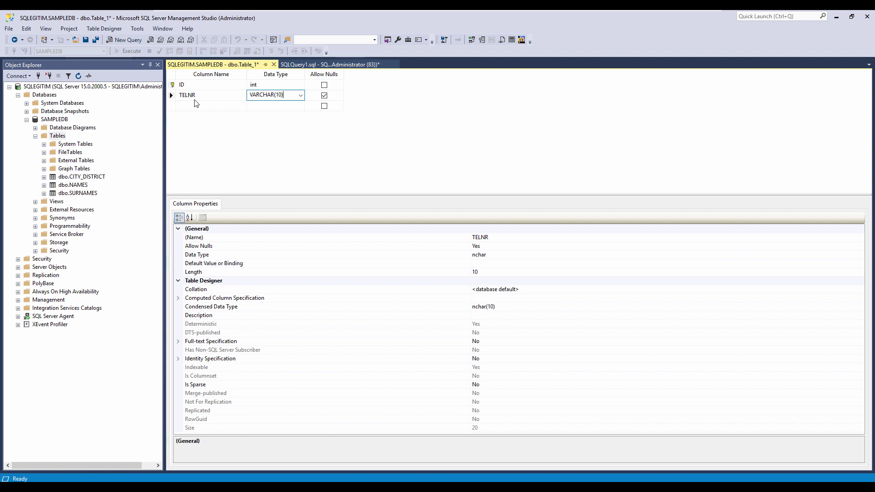
# Close the table design and save the new table under the name TELNUMBERS
pyautogui.click(274, 65)
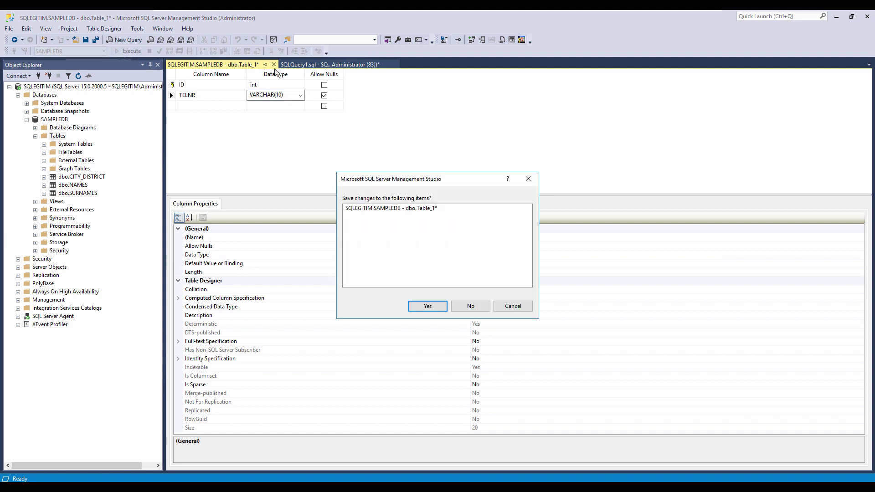
pyautogui.click(427, 306)
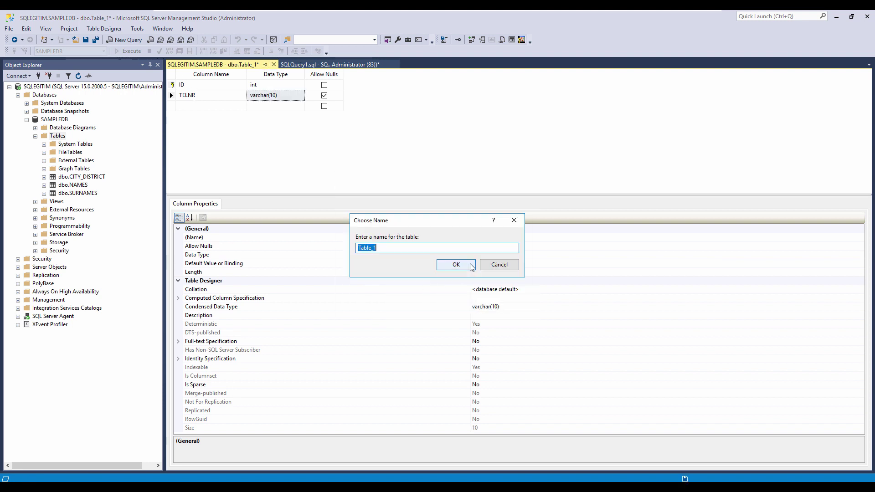
pyautogui.write('TELNU')
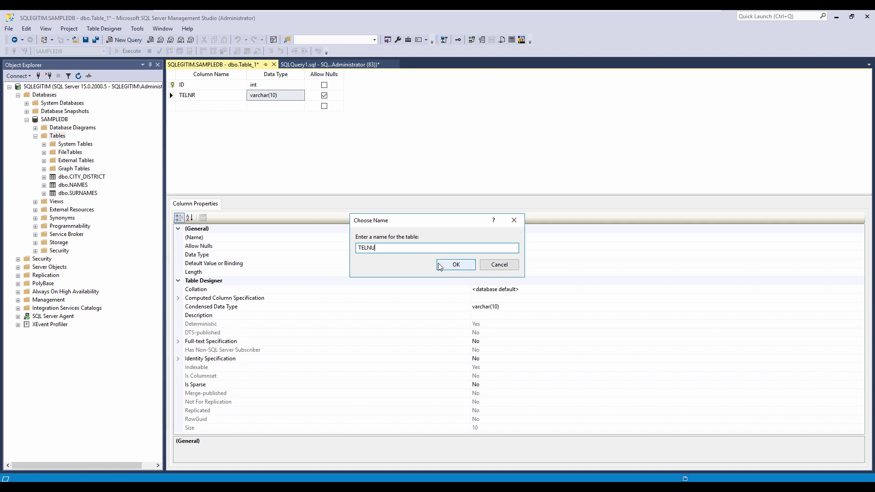
pyautogui.write('MBER')
pyautogui.click(439, 267)
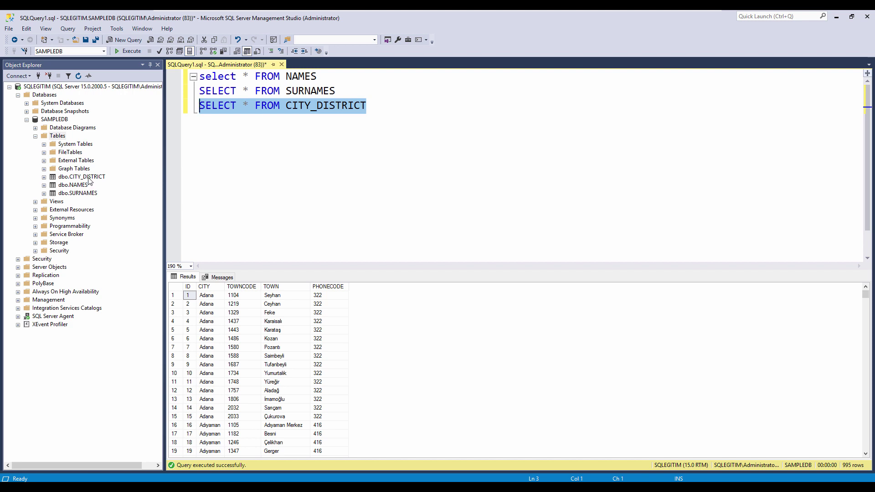
# Add the query SELECT * FROM TELNUMBERS below the existing statements, separated by a blank line
pyautogui.click(428, 131)
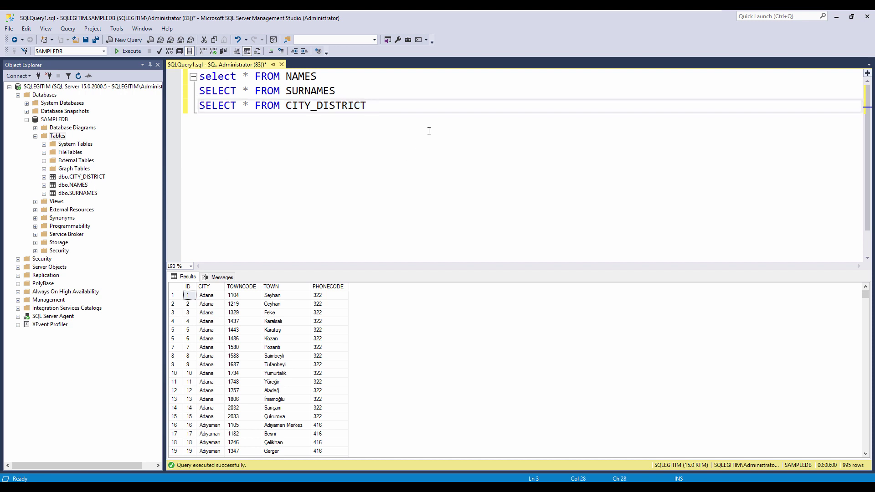
pyautogui.press('Return')
pyautogui.press('Return')
pyautogui.write('SELECT * FROM T')
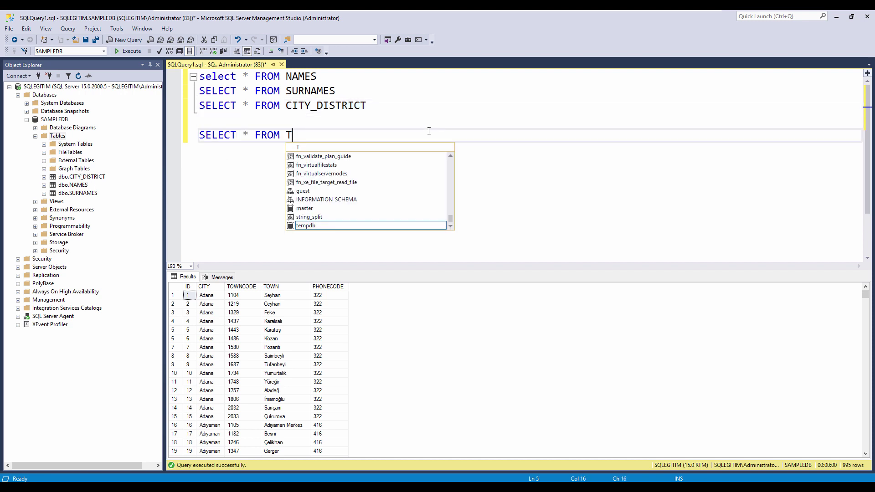
pyautogui.write('ELN')
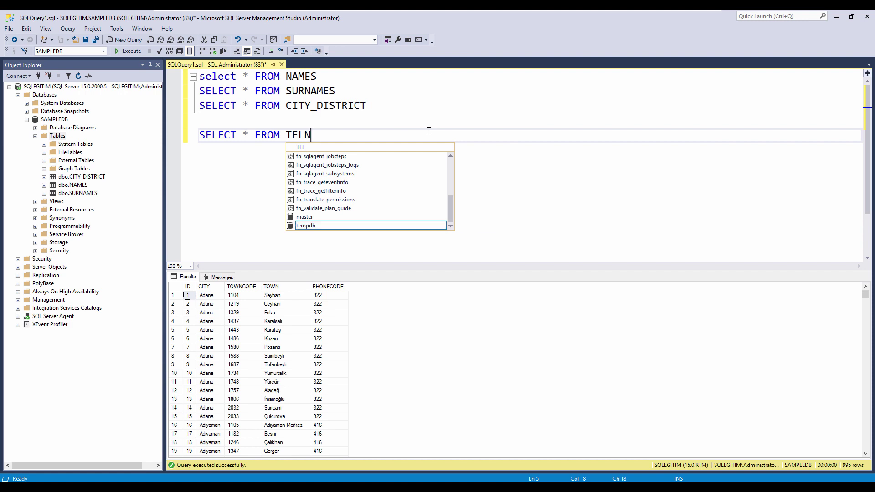
pyautogui.write('UMBER')
pyautogui.press('BackSpace')
pyautogui.press('BackSpace')
pyautogui.write('BERRS')
pyautogui.press('BackSpace')
pyautogui.press('BackSpace')
pyautogui.write('S')
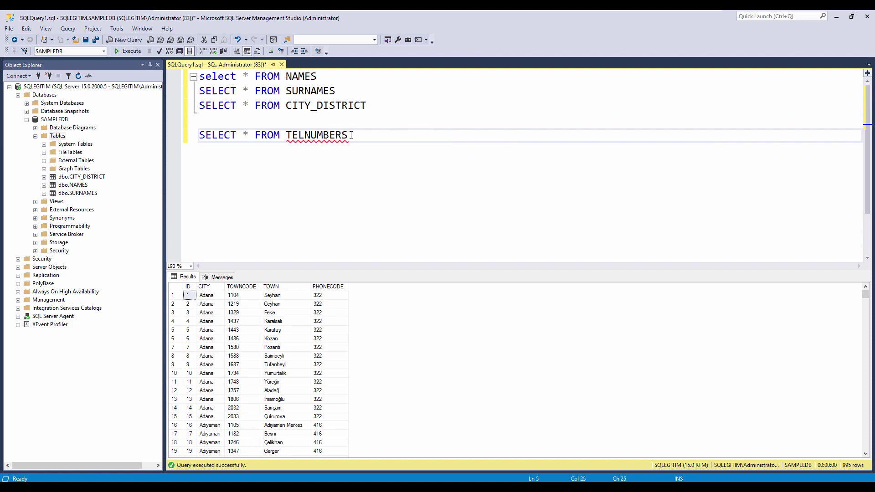
# Execute only the SELECT statement for the TELNUMBERS table
pyautogui.hotkey('shift', 'Home')
pyautogui.hotkey('shift', 'Up')
pyautogui.press('F5')
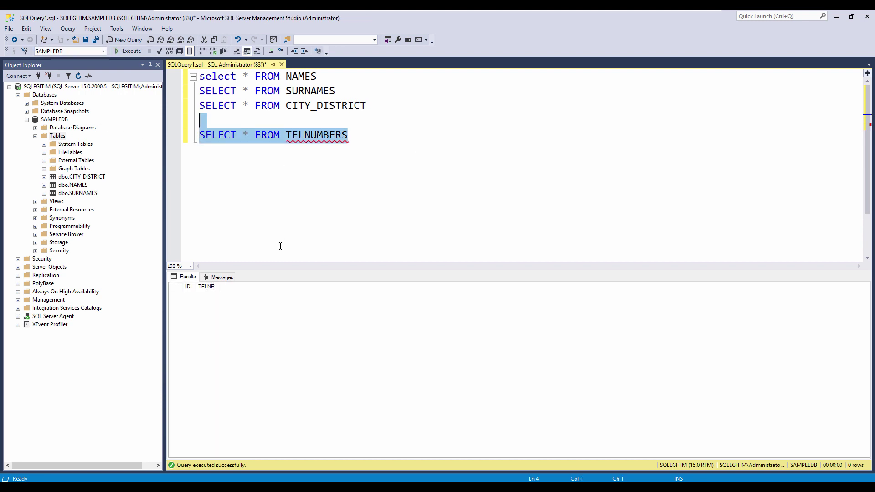